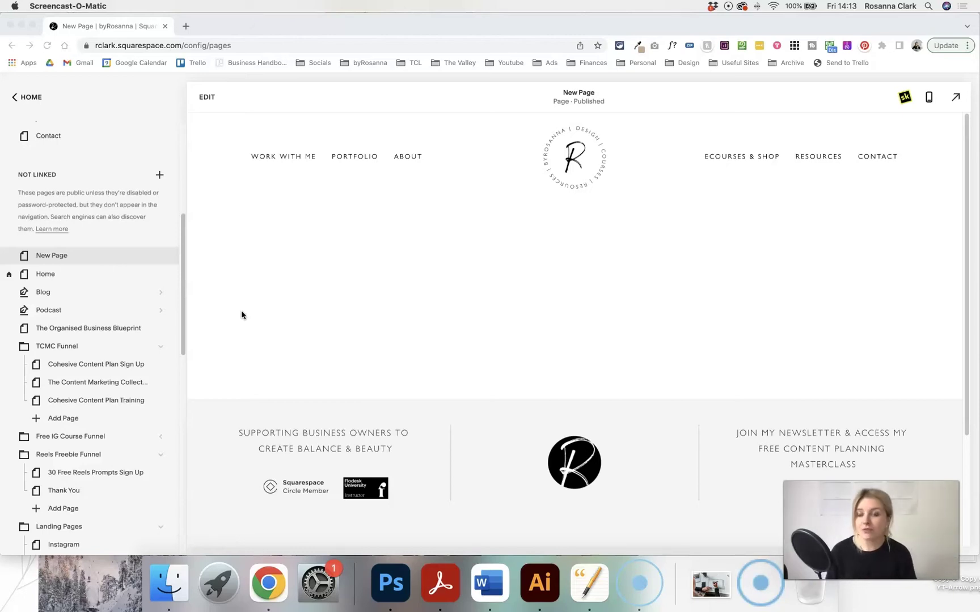
# - Locate the test.jpg desk photo in the Downloads folder
pyautogui.click(245, 312)
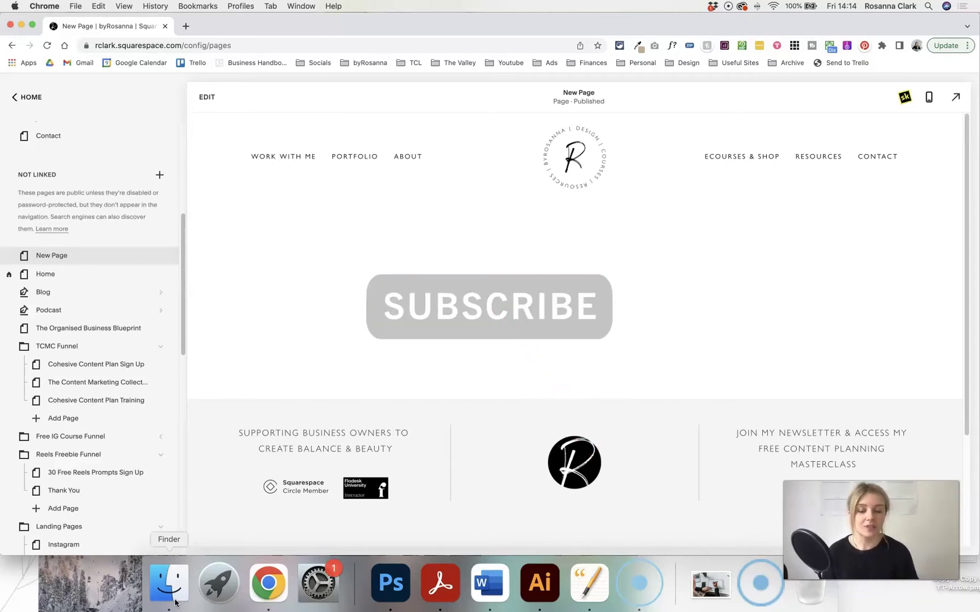
pyautogui.click(355, 317)
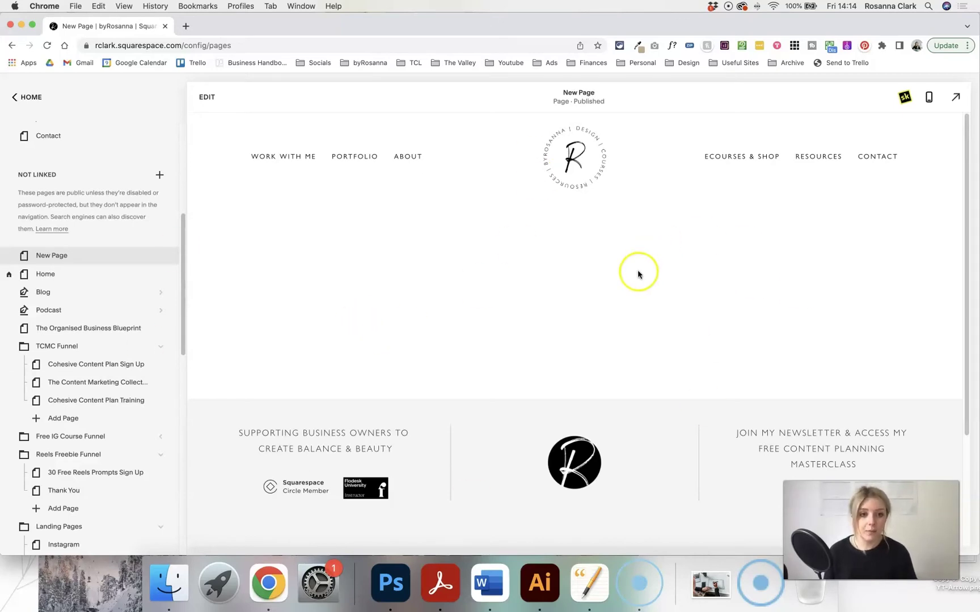
pyautogui.scroll(-2, 470, 287)
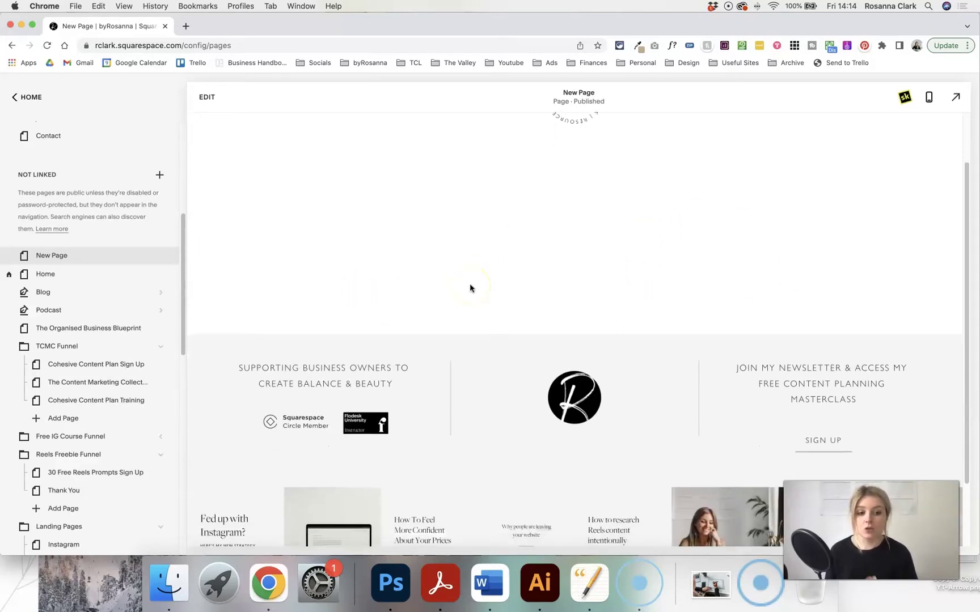
pyautogui.scroll(2, 470, 286)
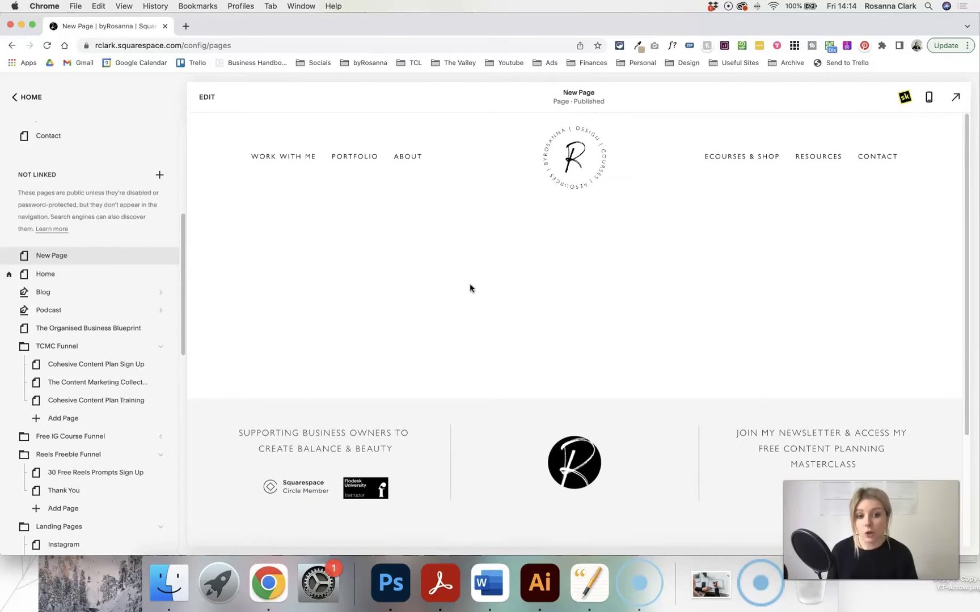
pyautogui.click(173, 590)
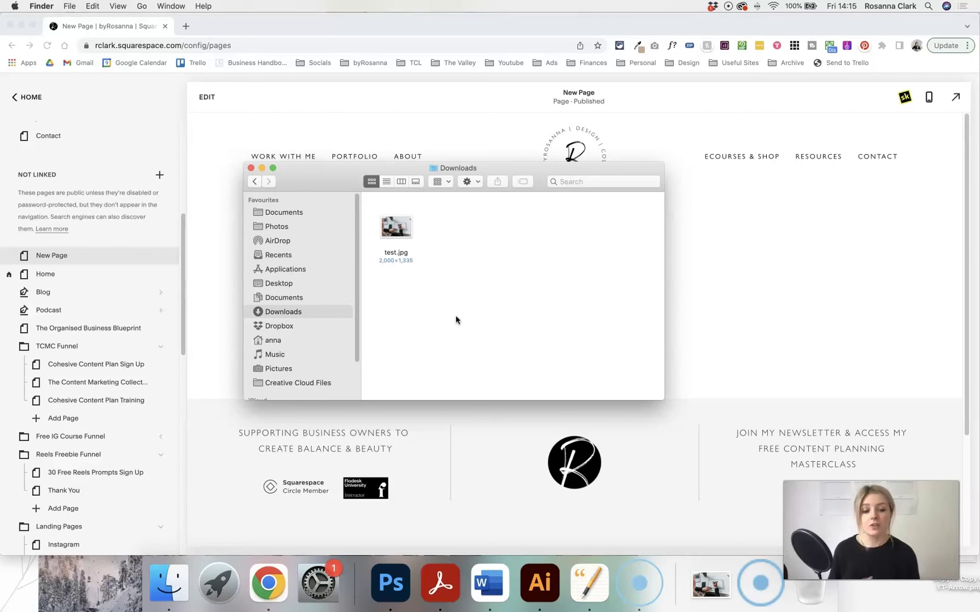
pyautogui.click(452, 283)
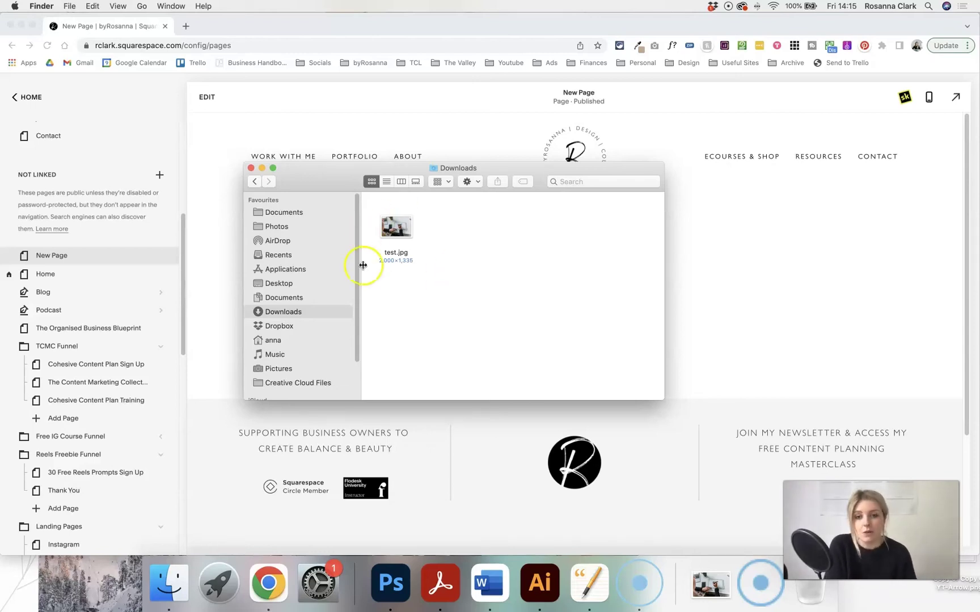
# - Insert an image block above the empty text block and upload test.jpg into it
pyautogui.click(805, 321)
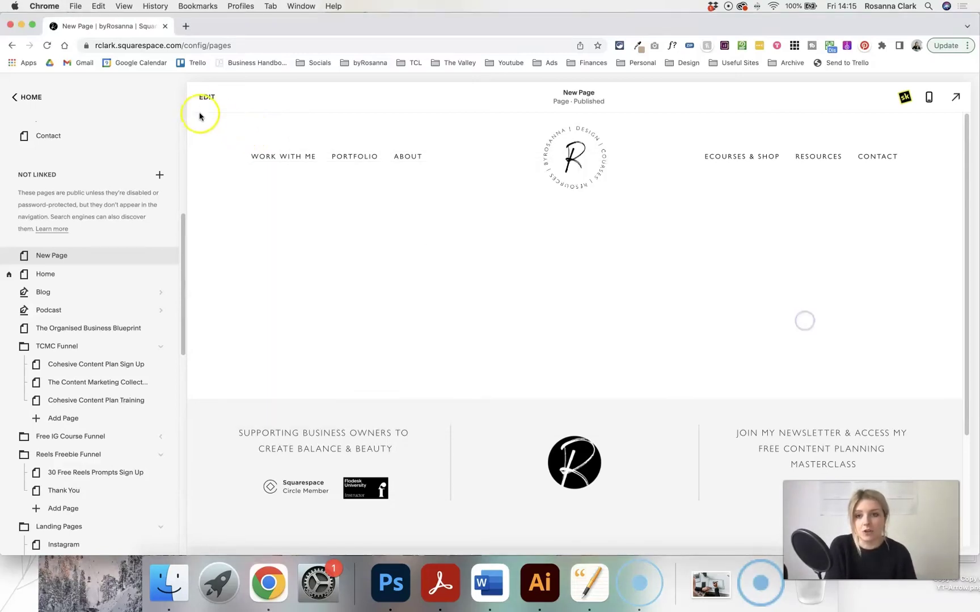
pyautogui.click(206, 99)
pyautogui.click(503, 310)
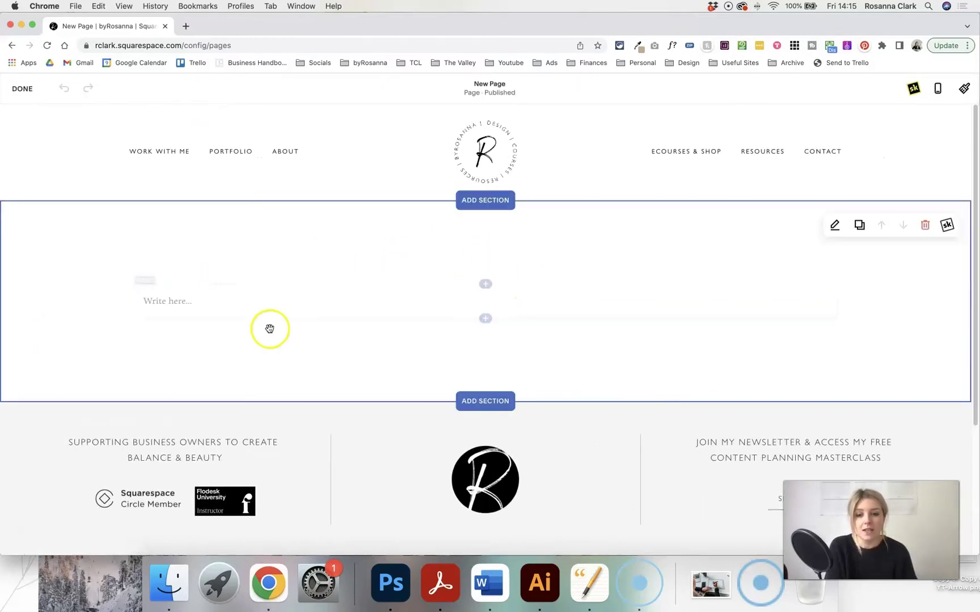
pyautogui.click(485, 285)
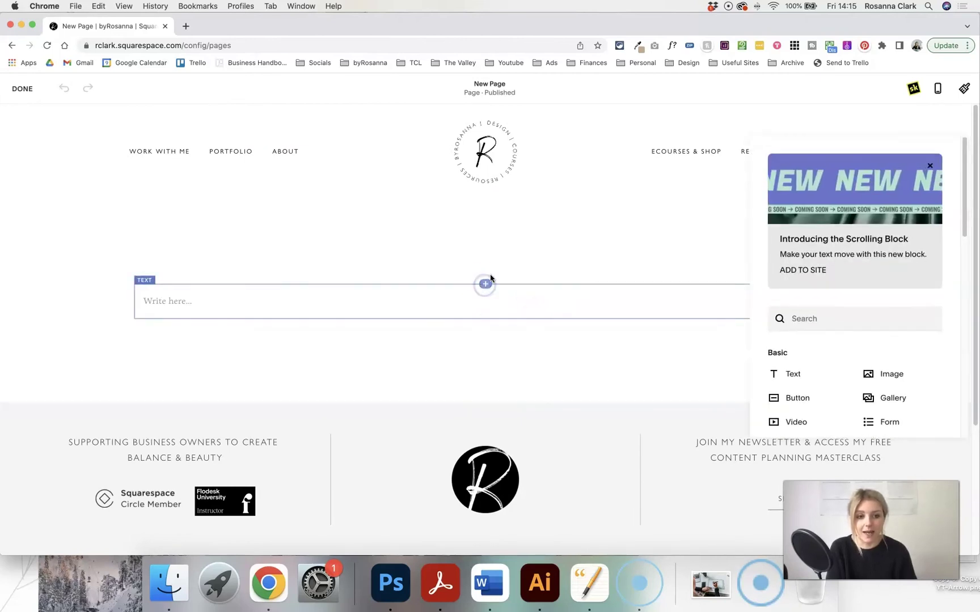
pyautogui.click(886, 374)
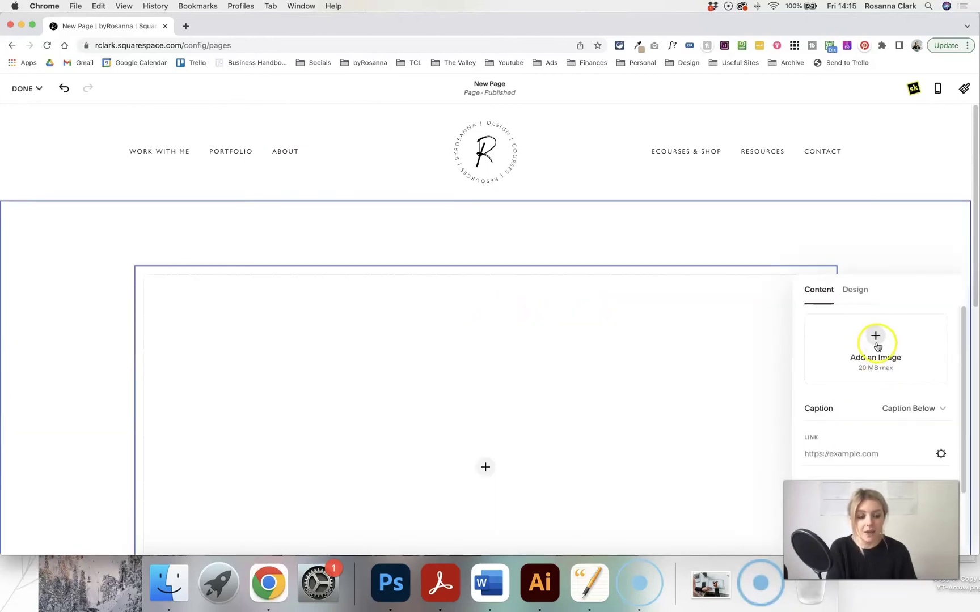
pyautogui.click(875, 337)
pyautogui.click(867, 365)
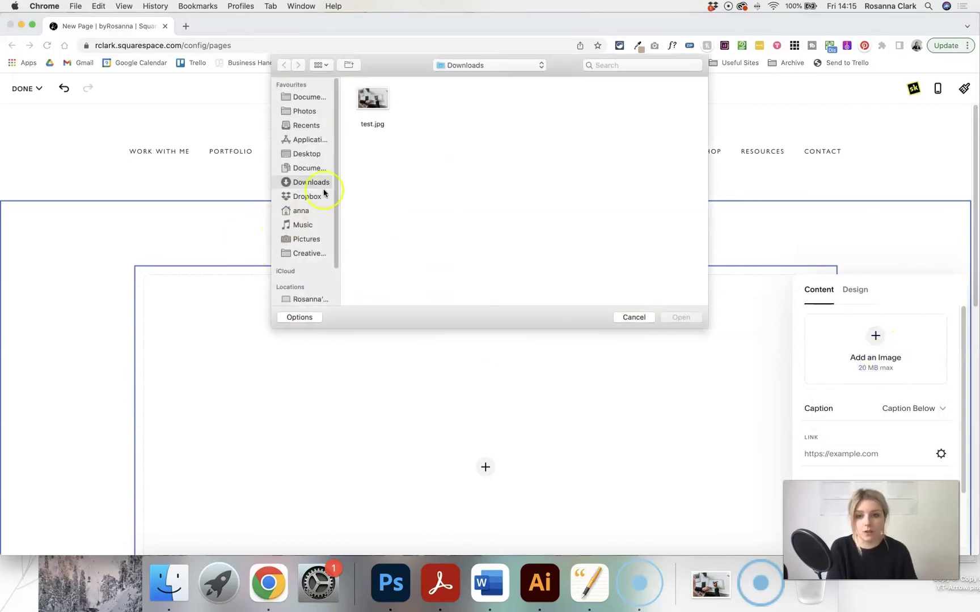
pyautogui.click(368, 99)
pyautogui.click(679, 317)
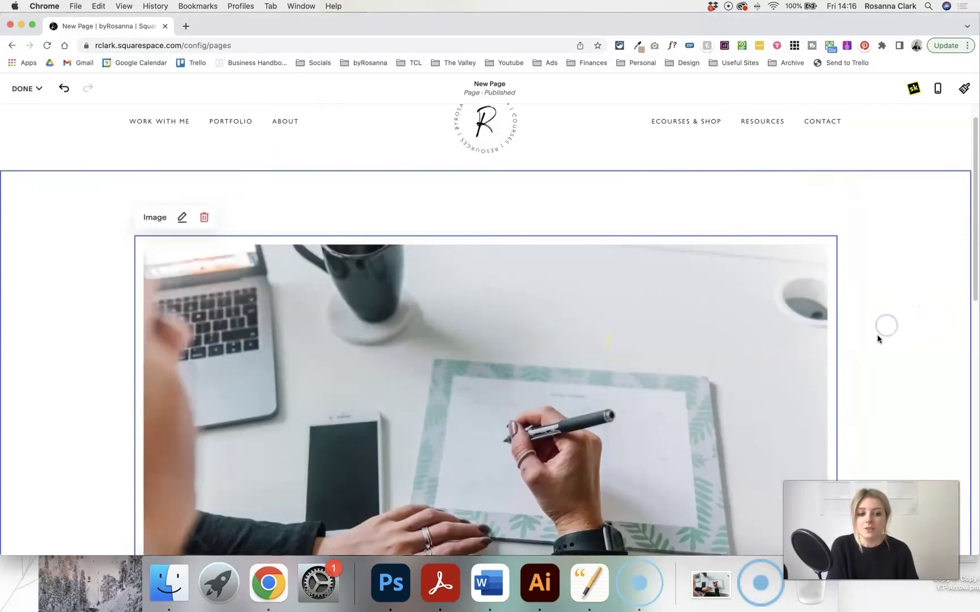
# - Review the page with the new photo, opening and closing the block list without adding anything
pyautogui.scroll(-2, 878, 347)
pyautogui.scroll(-4, 879, 350)
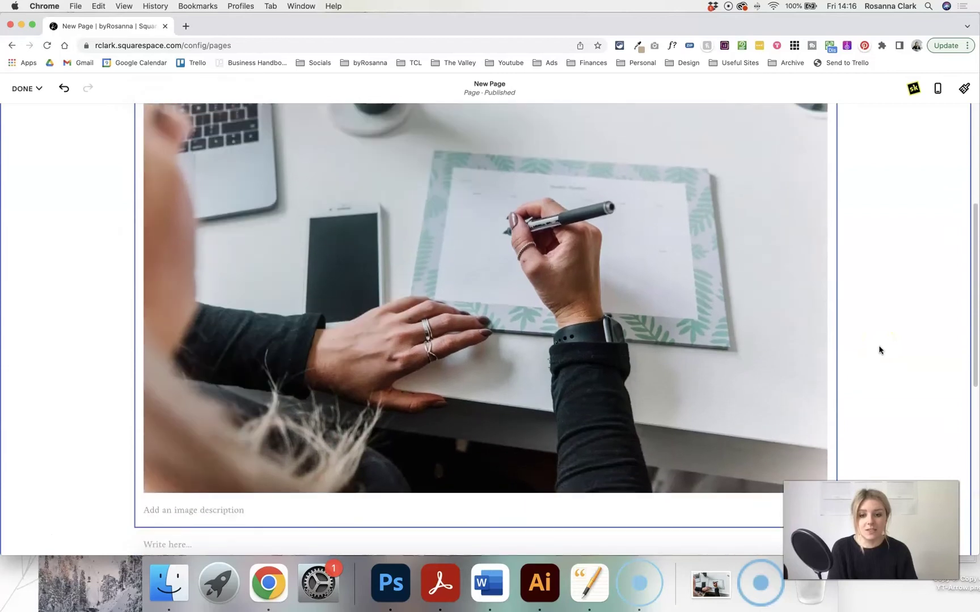
pyautogui.scroll(3, 879, 350)
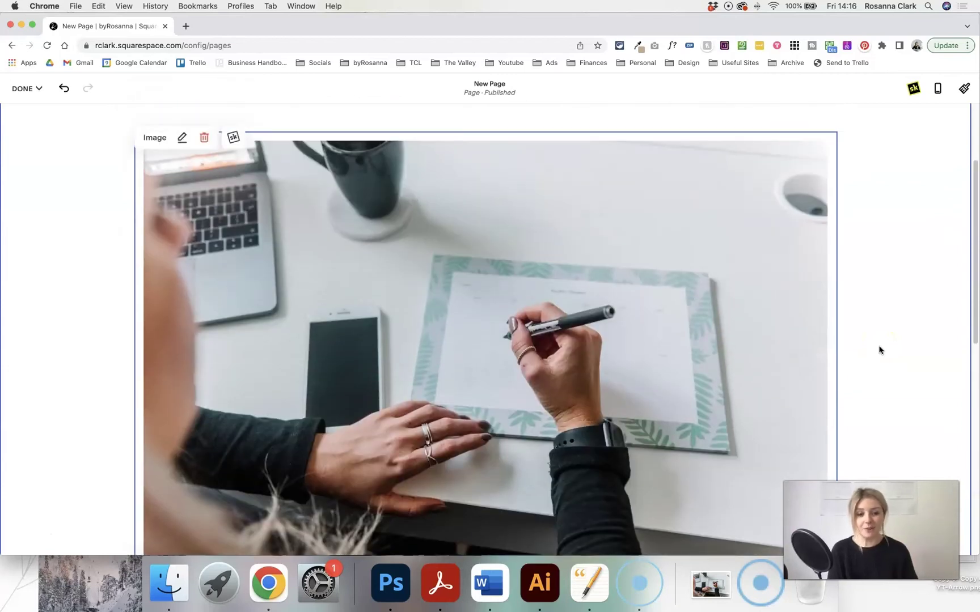
pyautogui.scroll(1, 861, 176)
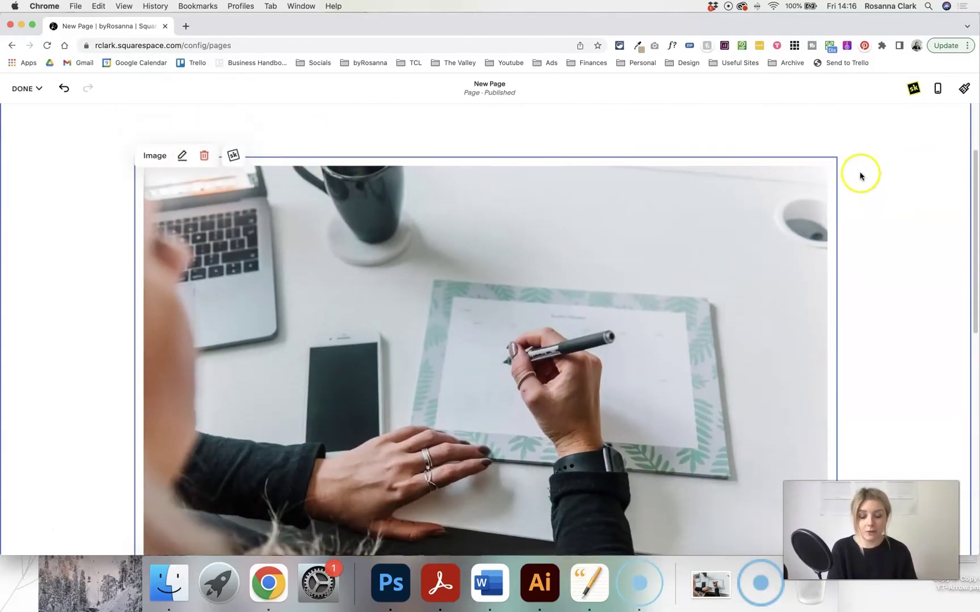
pyautogui.scroll(2, 860, 176)
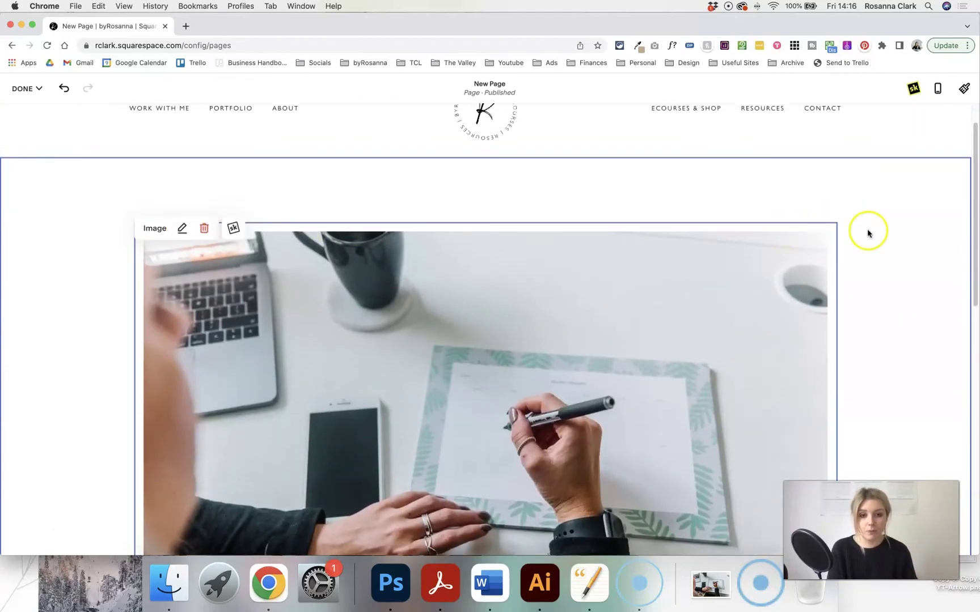
pyautogui.click(483, 222)
pyautogui.click(101, 226)
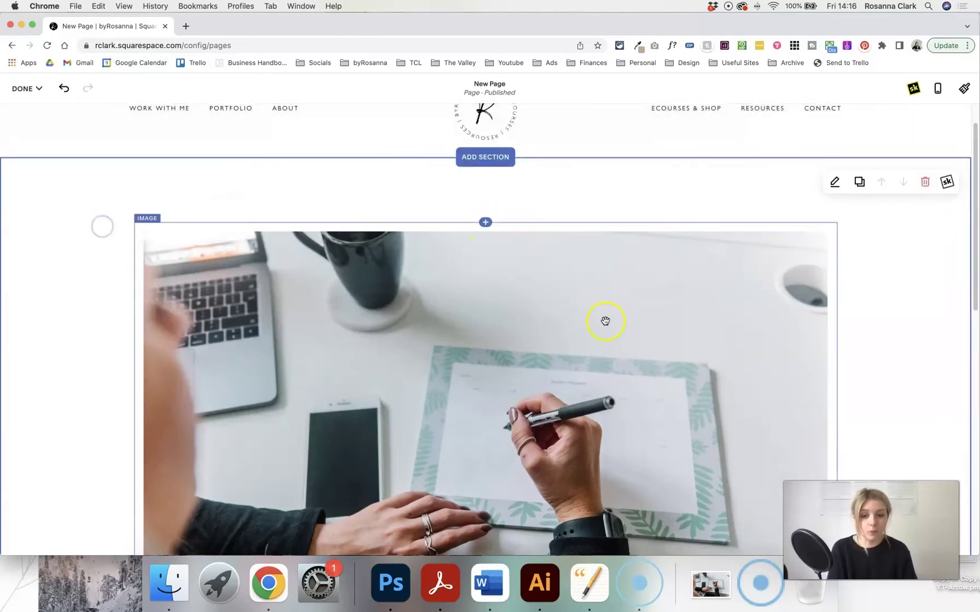
pyautogui.scroll(-4, 605, 321)
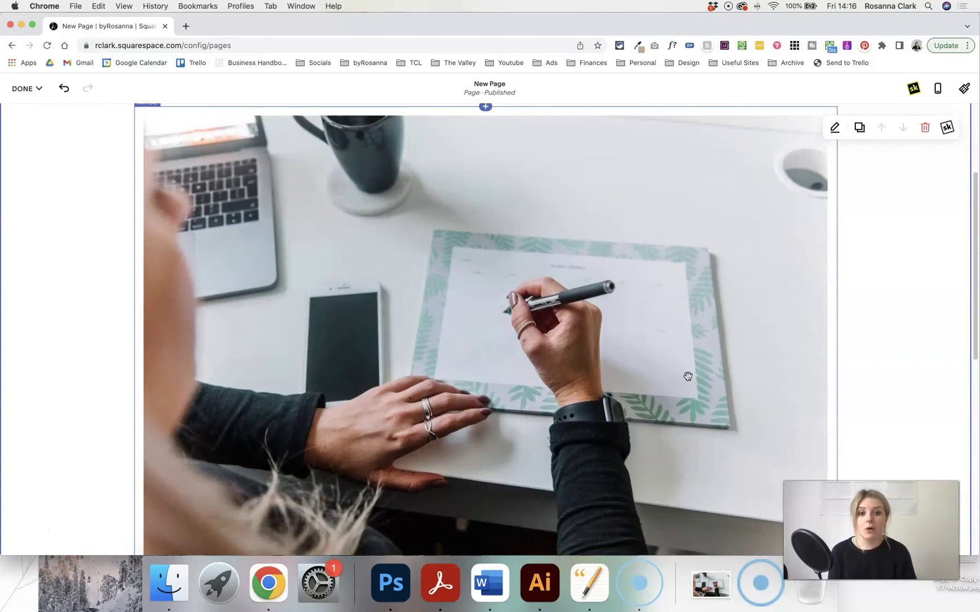
pyautogui.scroll(-3, 647, 350)
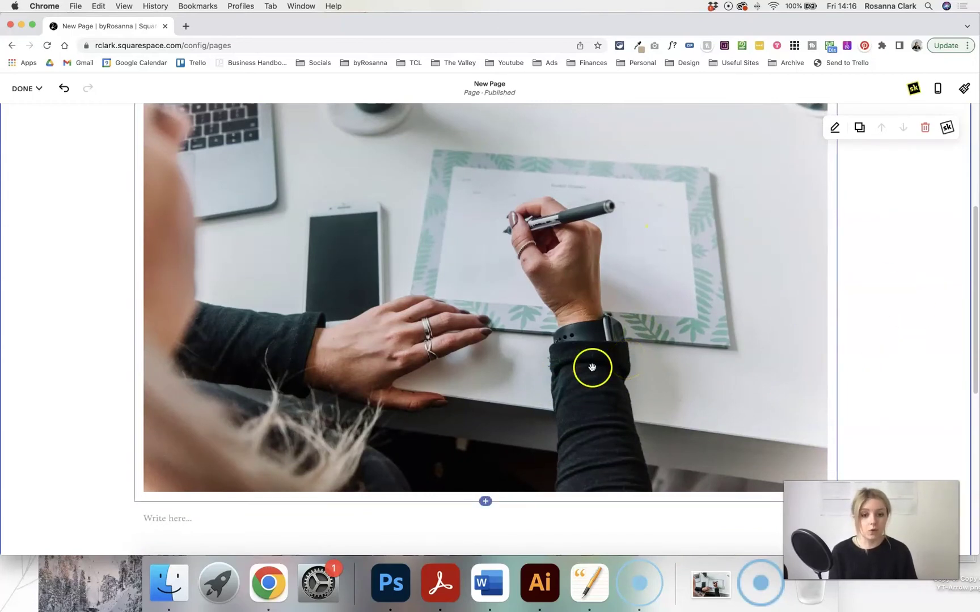
pyautogui.scroll(-2, 598, 349)
pyautogui.scroll(3, 647, 396)
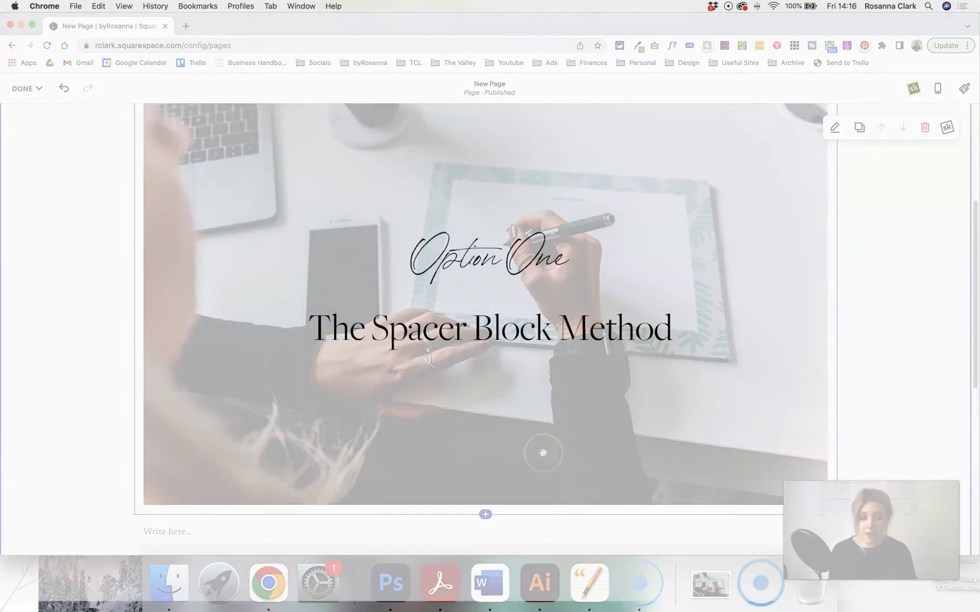
# - Insert a Spacer block below the desk photo
pyautogui.scroll(3, 556, 426)
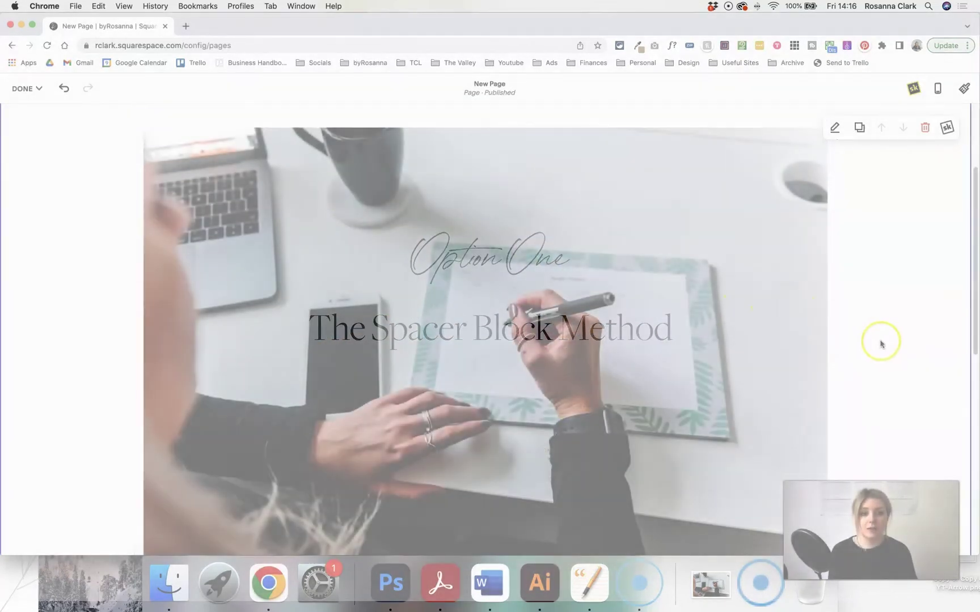
pyautogui.scroll(-2, 876, 337)
pyautogui.scroll(-2, 874, 333)
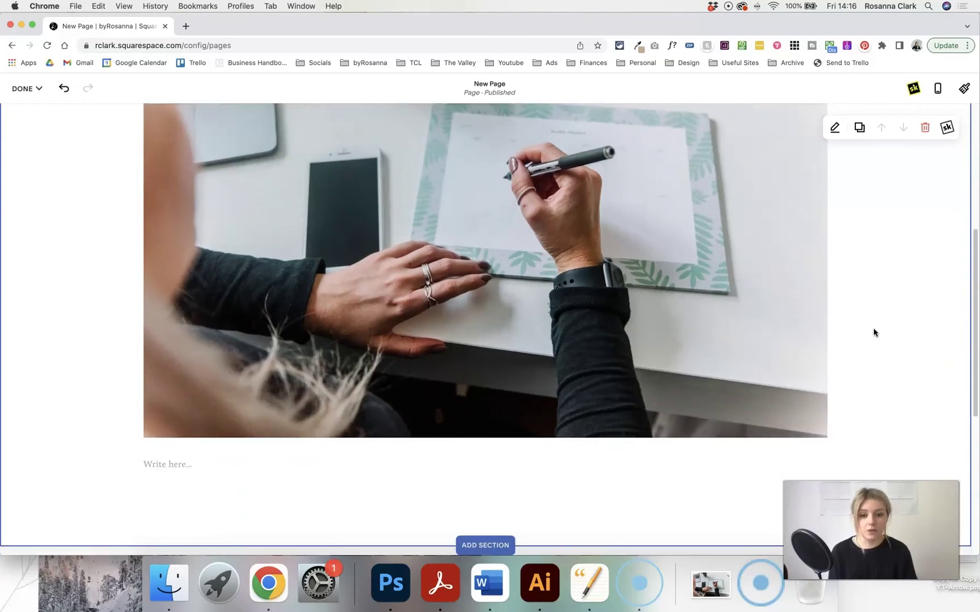
pyautogui.scroll(-5, 482, 452)
pyautogui.click(486, 210)
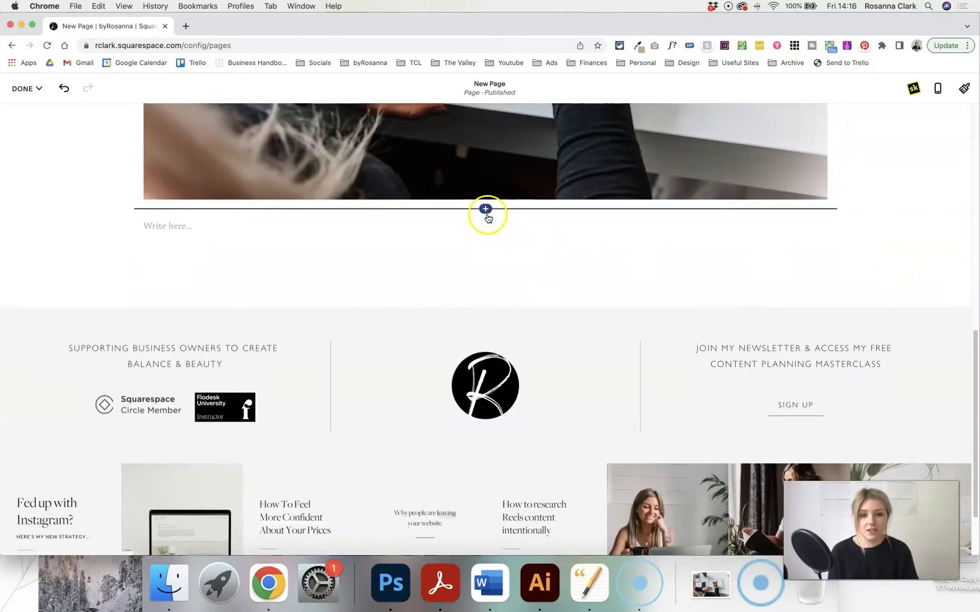
pyautogui.click(851, 323)
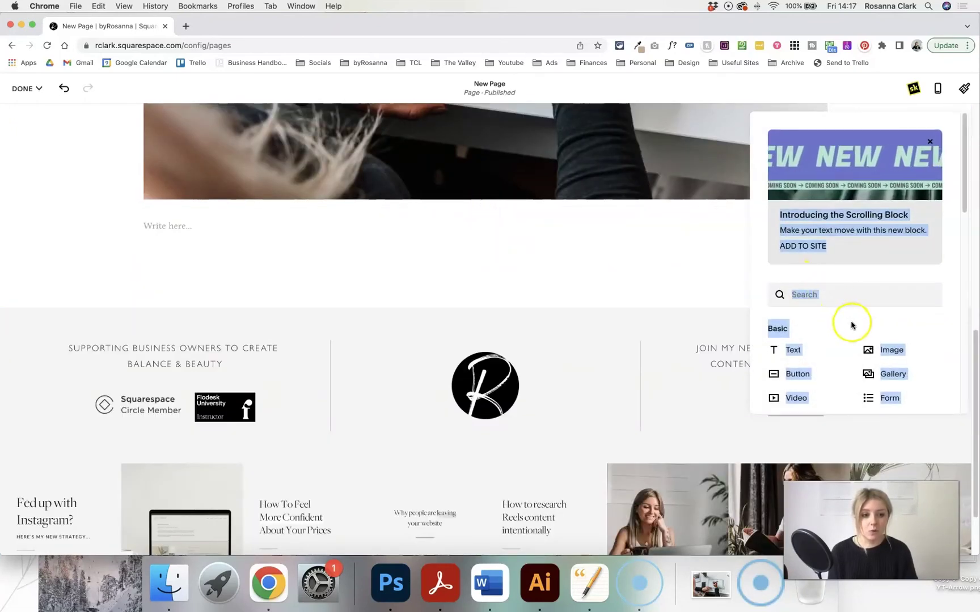
pyautogui.scroll(-3, 852, 322)
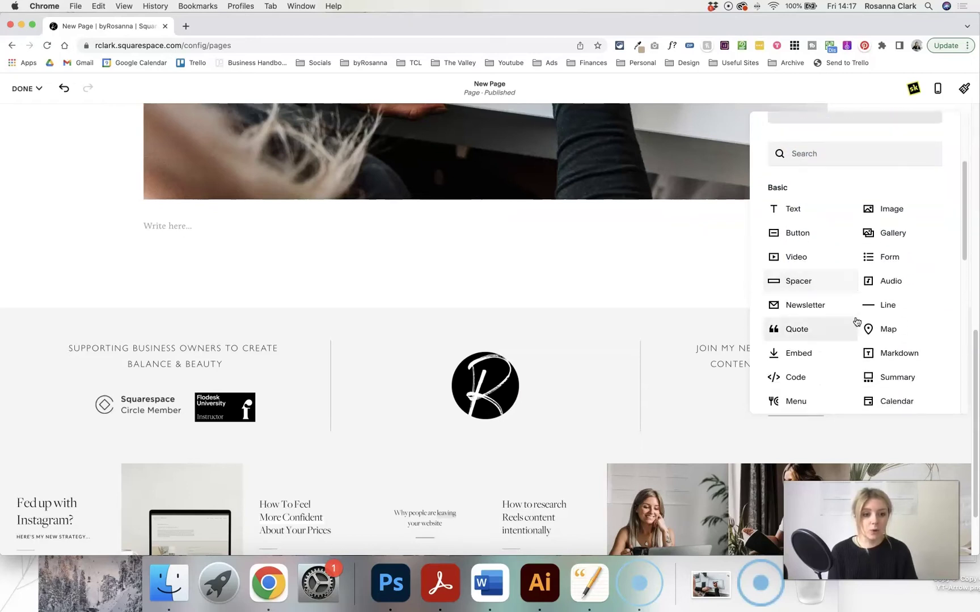
pyautogui.click(812, 286)
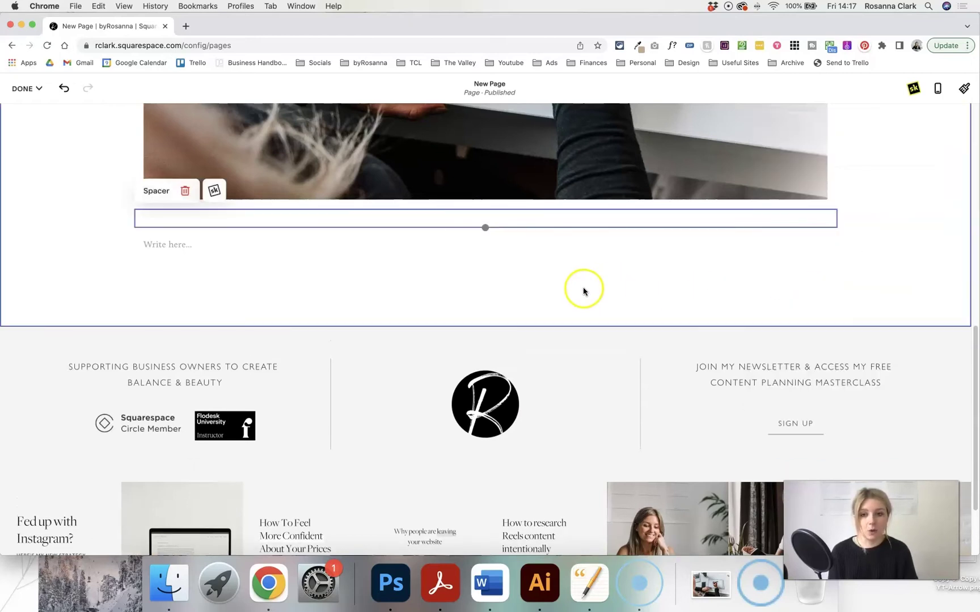
# - Move the spacer beside the image so the photo narrows into the right column
pyautogui.scroll(6, 592, 286)
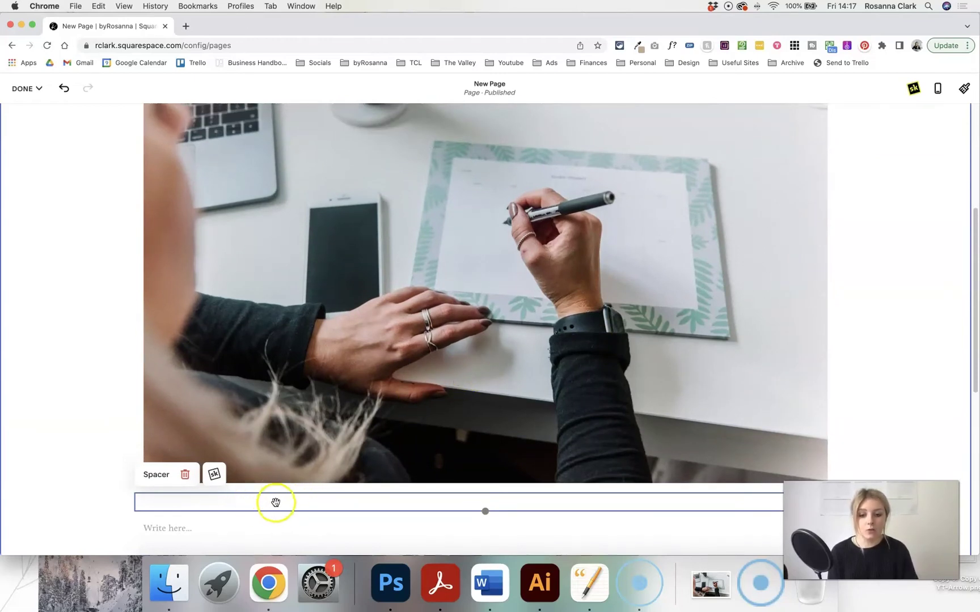
pyautogui.moveTo(277, 502); pyautogui.dragTo(149, 327)
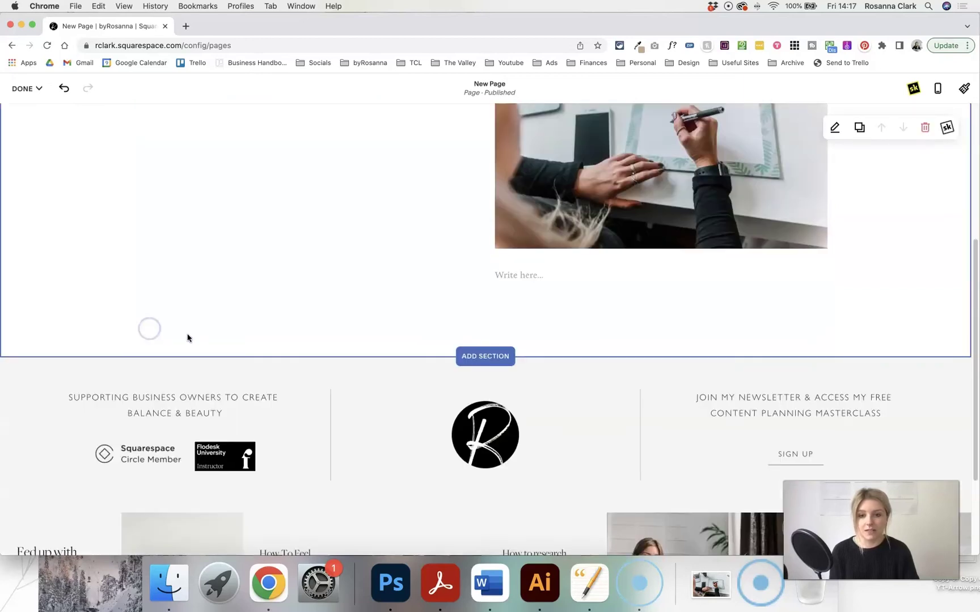
pyautogui.scroll(3, 311, 319)
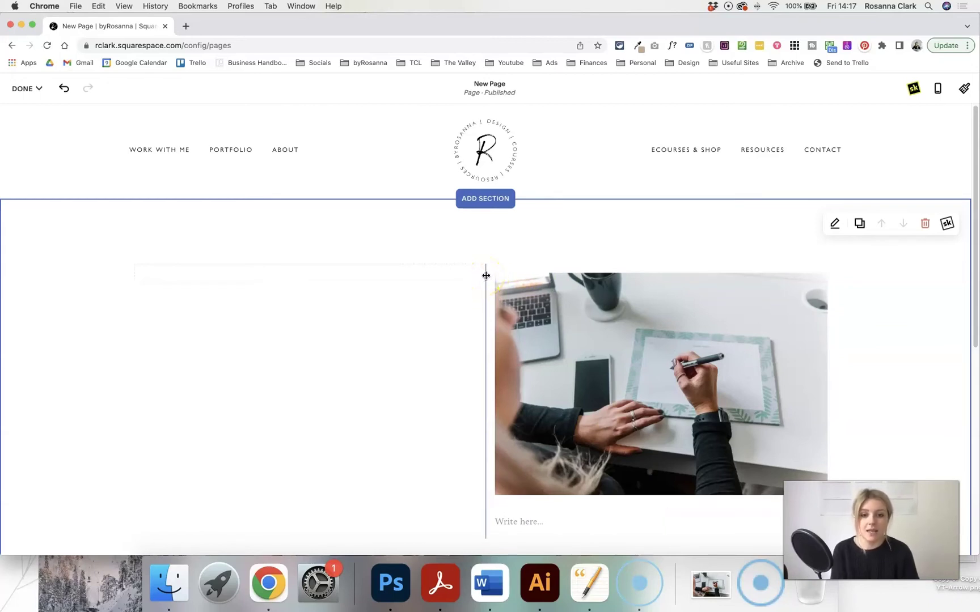
pyautogui.moveTo(486, 275)
pyautogui.mouseDown()
pyautogui.moveTo(429, 277)
pyautogui.moveTo(557, 280)
pyautogui.moveTo(372, 286)
pyautogui.moveTo(569, 295)
pyautogui.moveTo(339, 287)
pyautogui.moveTo(551, 295)
pyautogui.moveTo(415, 299)
pyautogui.moveTo(491, 297)
pyautogui.moveTo(448, 292)
pyautogui.moveTo(459, 282)
pyautogui.moveTo(484, 289)
pyautogui.mouseUp()
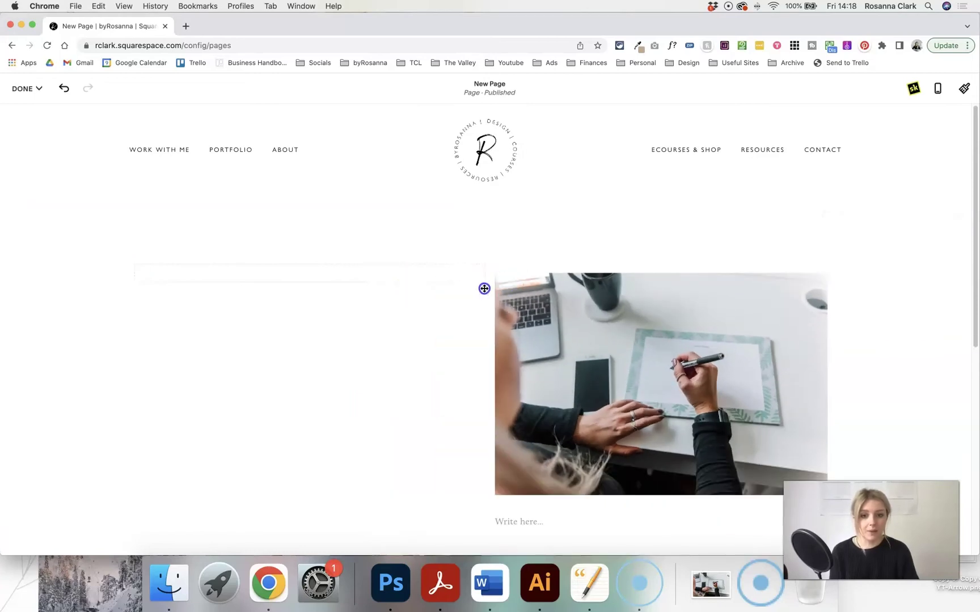
pyautogui.click(306, 263)
pyautogui.click(468, 281)
pyautogui.click(339, 309)
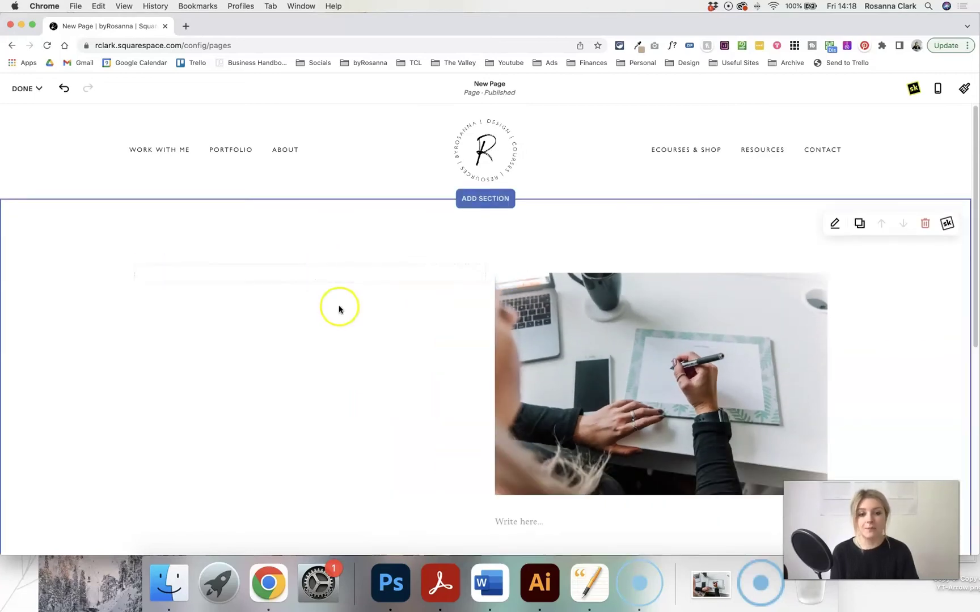
pyautogui.scroll(-2, 421, 329)
pyautogui.scroll(2, 422, 330)
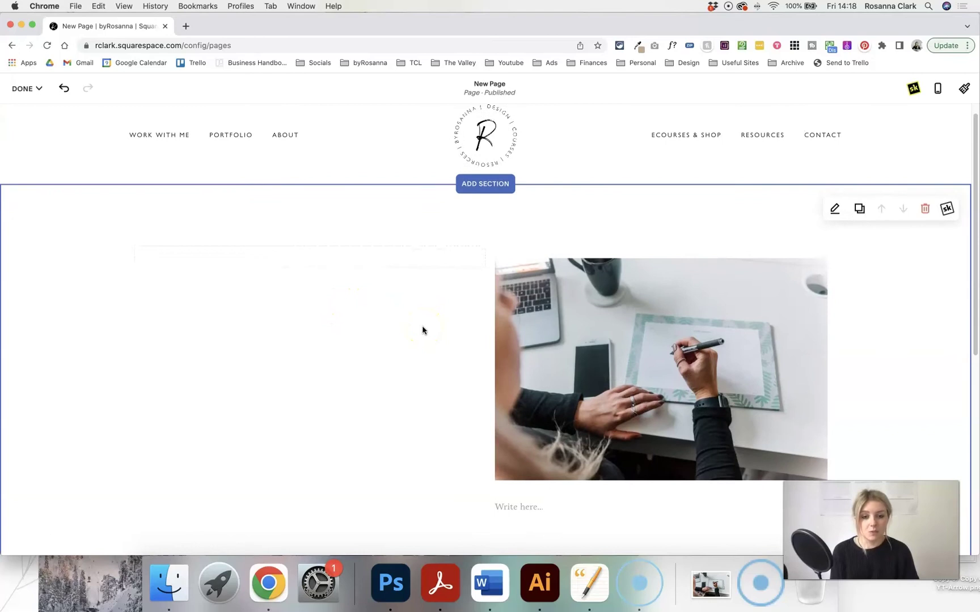
pyautogui.scroll(-1, 422, 325)
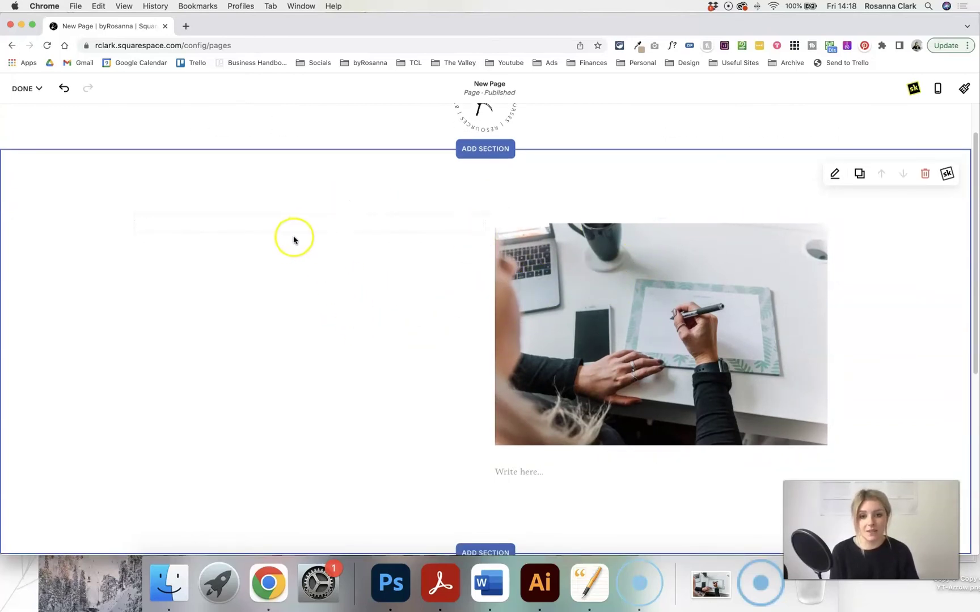
# - Add another spacer block and place it to the right of the image
pyautogui.click(311, 232)
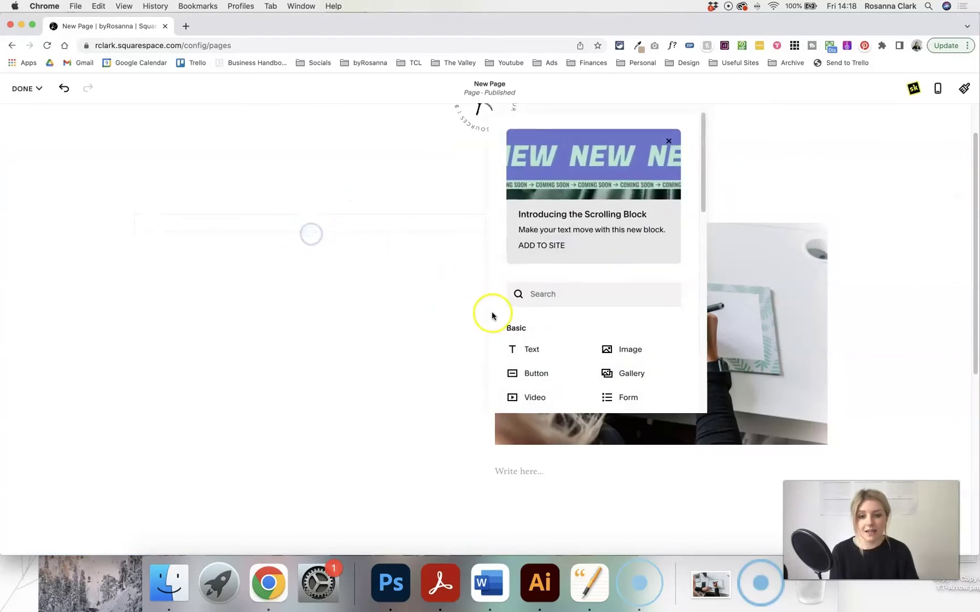
pyautogui.scroll(-3, 570, 343)
pyautogui.click(549, 346)
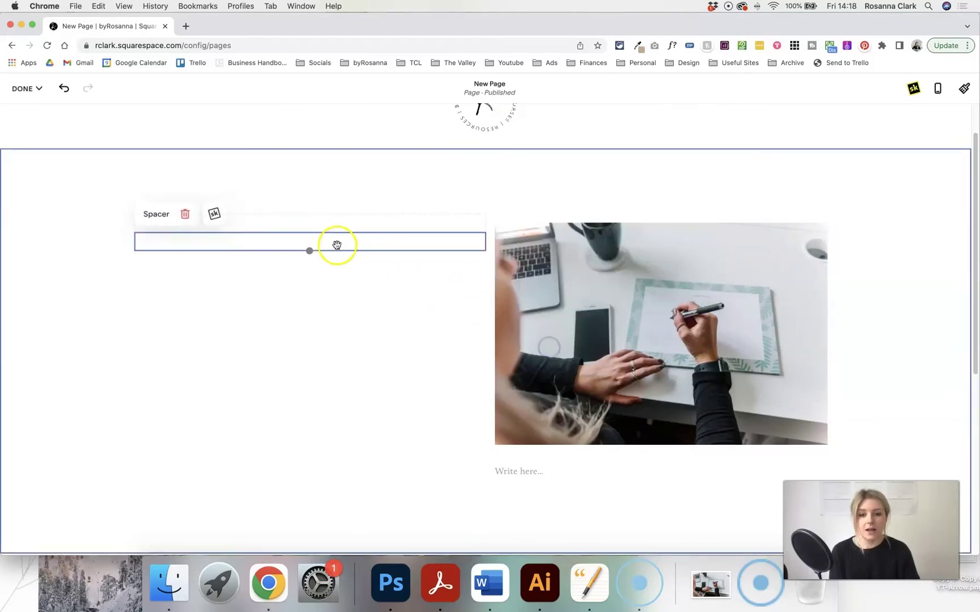
pyautogui.moveTo(340, 248); pyautogui.dragTo(795, 300)
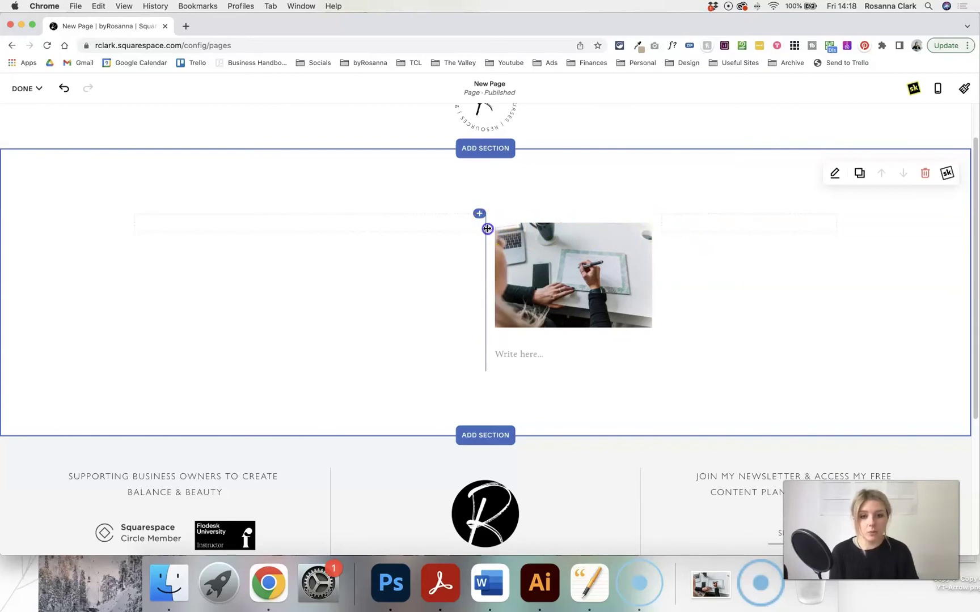
# - Drag the image edges to shift it to the middle and widen it
pyautogui.moveTo(487, 228); pyautogui.dragTo(312, 228)
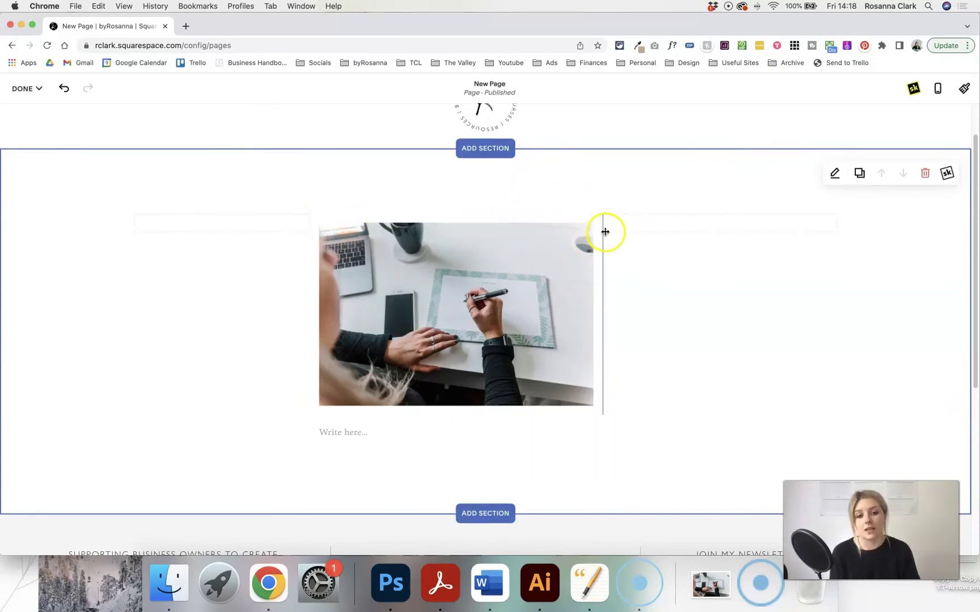
pyautogui.moveTo(602, 230); pyautogui.dragTo(656, 234)
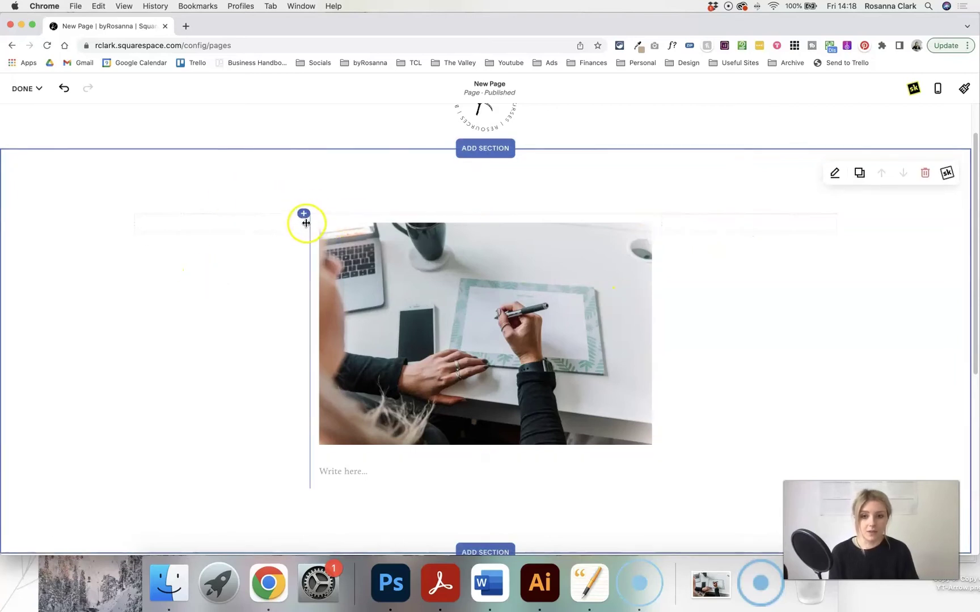
pyautogui.moveTo(306, 221)
pyautogui.mouseDown()
pyautogui.moveTo(357, 223)
pyautogui.moveTo(304, 230)
pyautogui.mouseUp()
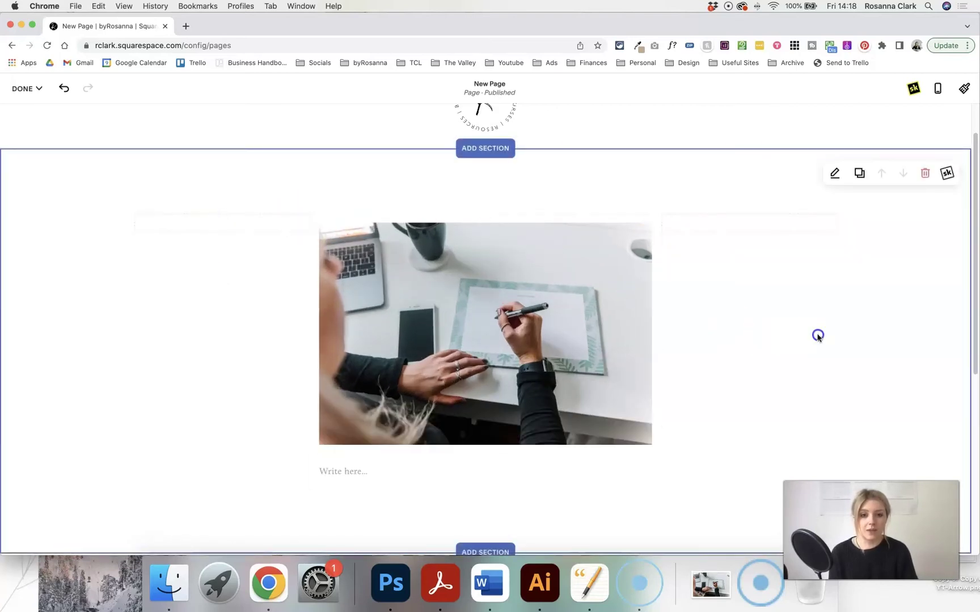
pyautogui.scroll(2, 817, 336)
pyautogui.scroll(-4, 817, 335)
pyautogui.scroll(2, 818, 338)
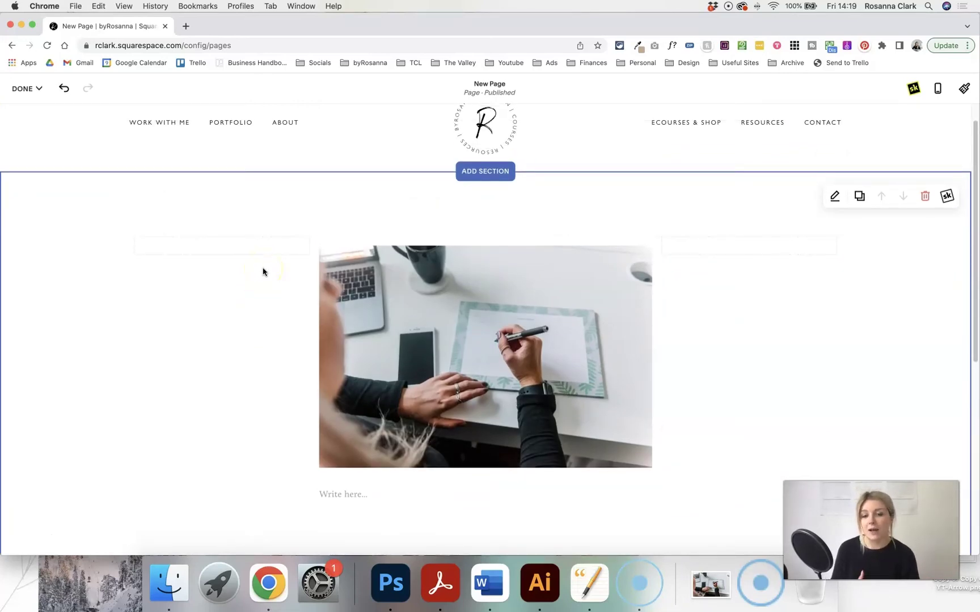
pyautogui.click(278, 242)
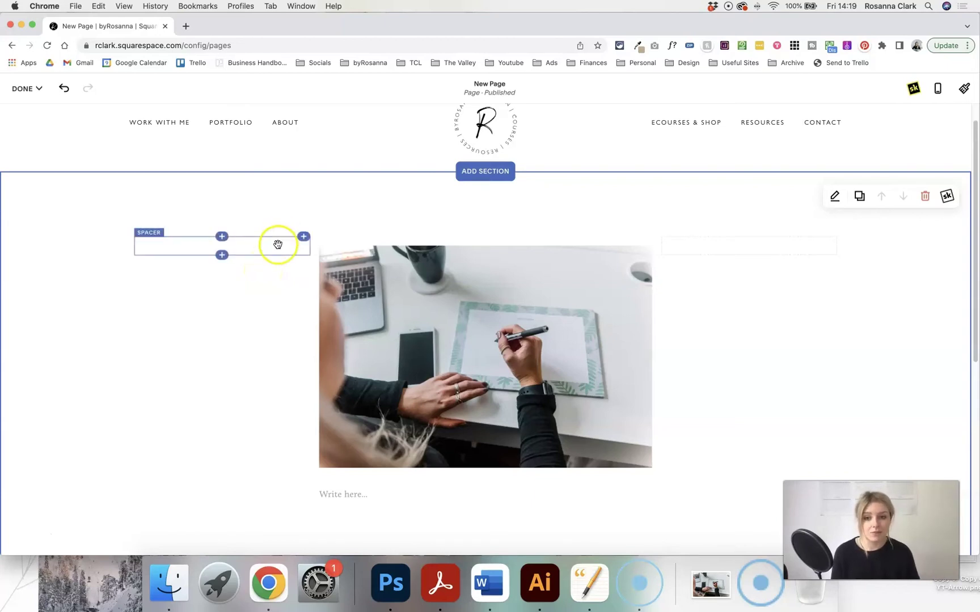
pyautogui.moveTo(265, 243)
pyautogui.mouseDown()
pyautogui.moveTo(411, 274)
pyautogui.moveTo(282, 265)
pyautogui.moveTo(261, 250)
pyautogui.mouseUp()
pyautogui.moveTo(424, 252); pyautogui.dragTo(313, 256)
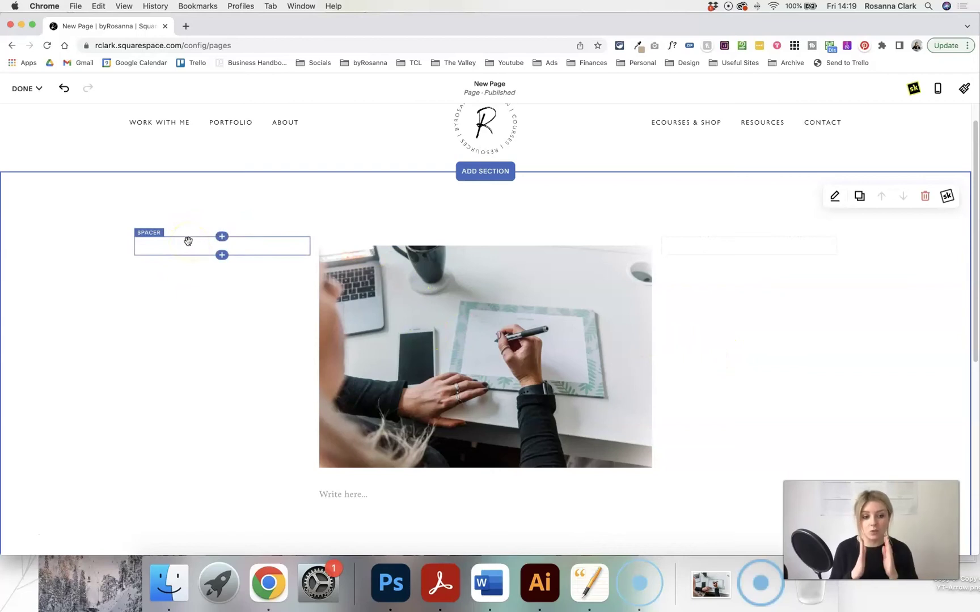
pyautogui.moveTo(301, 242); pyautogui.dragTo(324, 250)
pyautogui.click(364, 278)
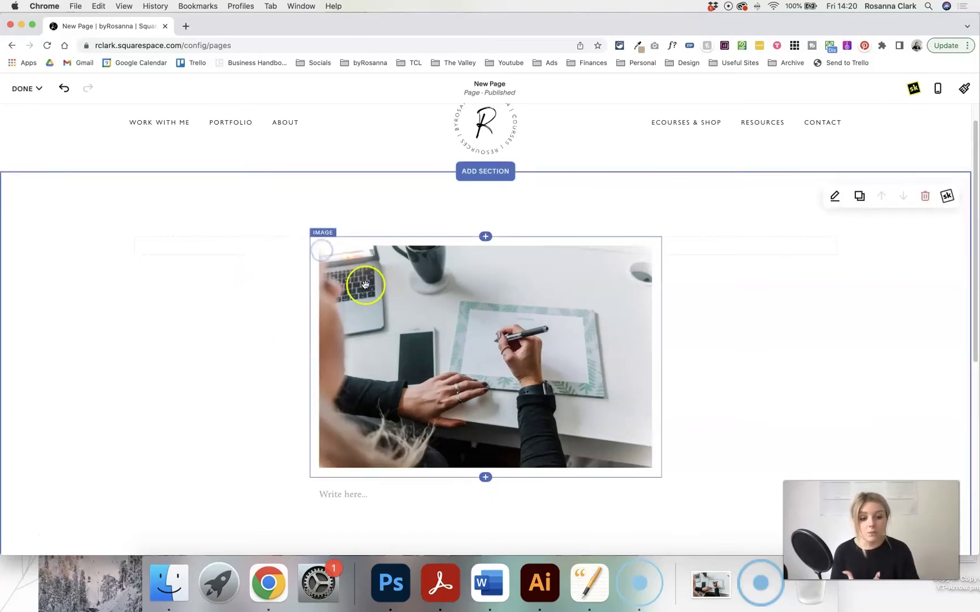
pyautogui.moveTo(656, 265)
pyautogui.mouseDown()
pyautogui.moveTo(606, 265)
pyautogui.moveTo(698, 266)
pyautogui.moveTo(639, 267)
pyautogui.mouseUp()
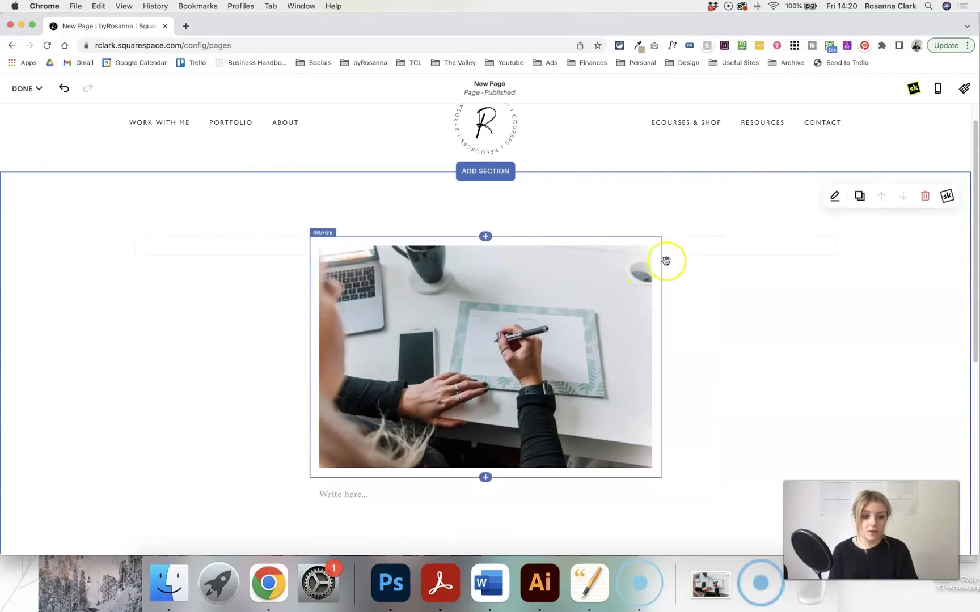
pyautogui.click(691, 339)
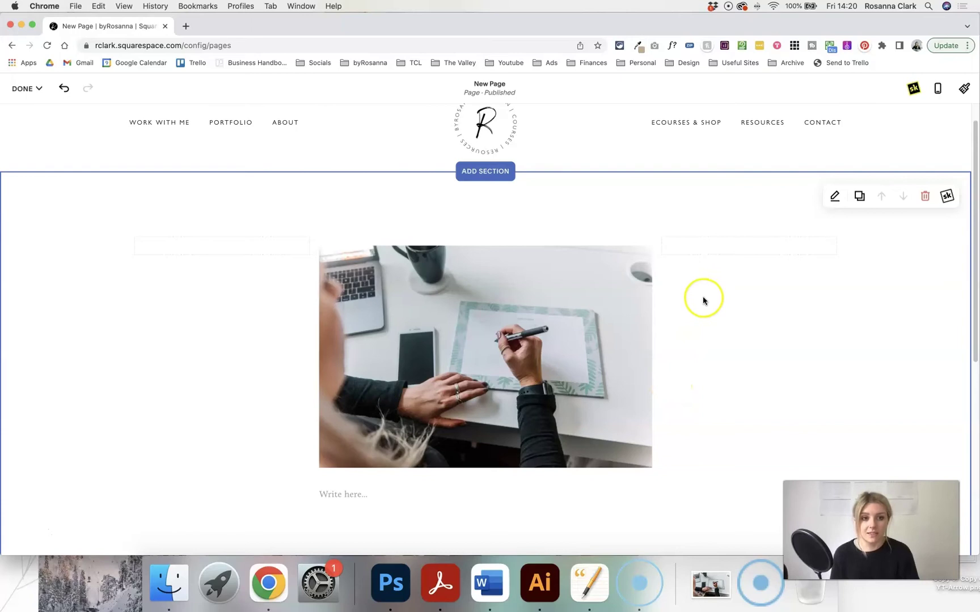
# - Preview the page in the mobile layout, then switch back to desktop view
pyautogui.click(938, 89)
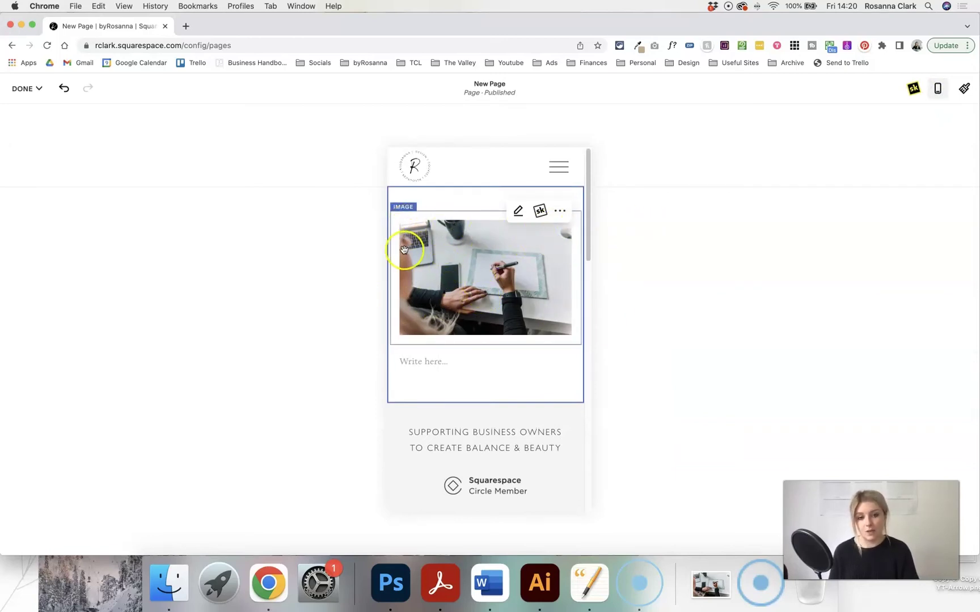
pyautogui.click(939, 88)
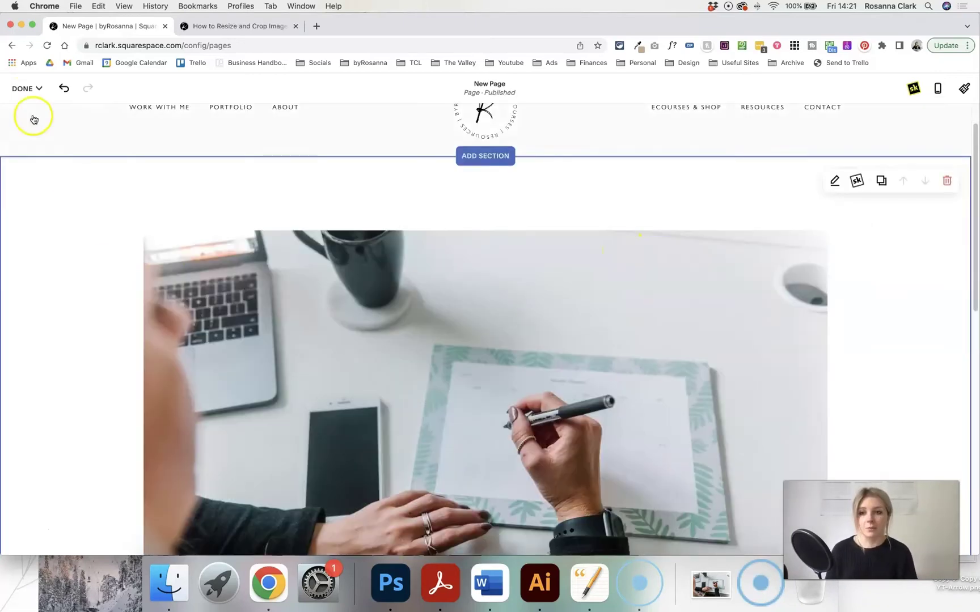
# - Save the page changes from the Done menu and view the published page
pyautogui.click(27, 88)
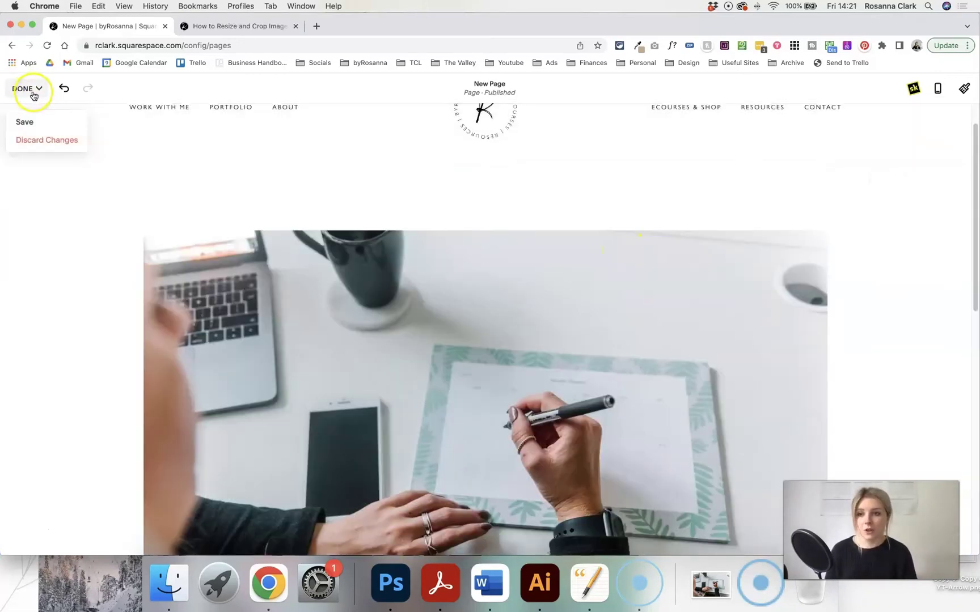
pyautogui.click(39, 125)
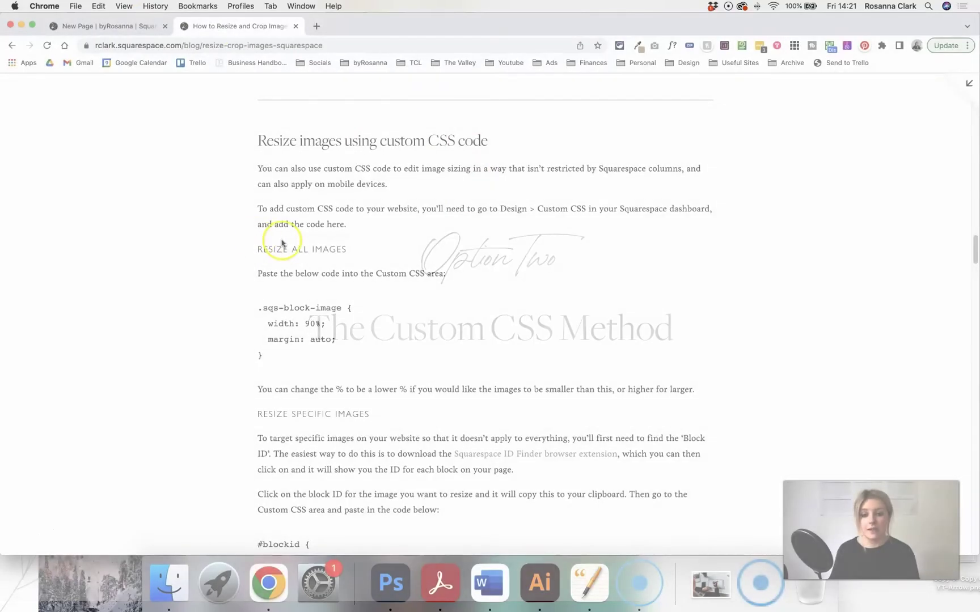
pyautogui.scroll(-5, 329, 332)
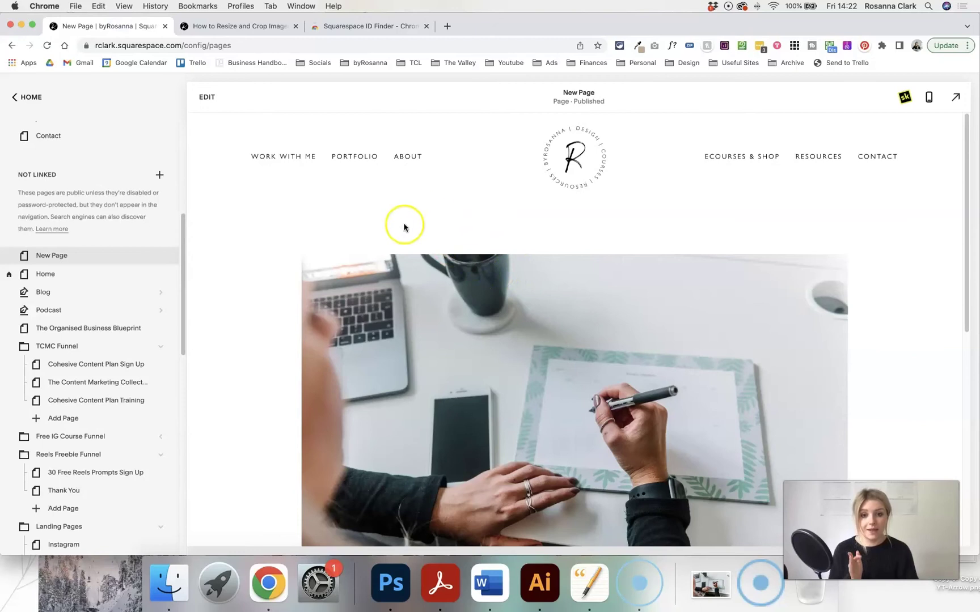
# - View the Squarespace ID Finder extension page, then go back to the site's main menu
pyautogui.click(499, 339)
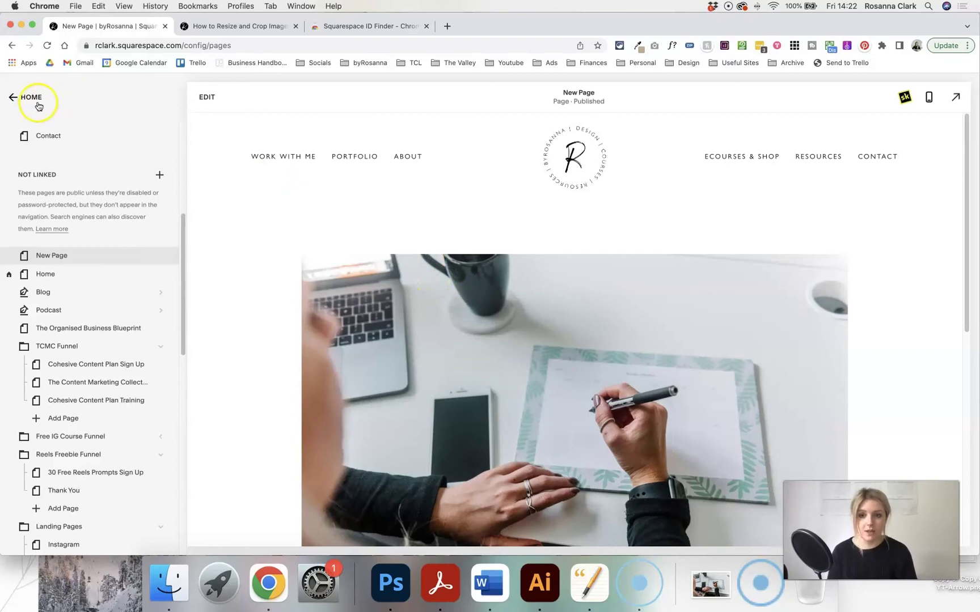
pyautogui.click(372, 27)
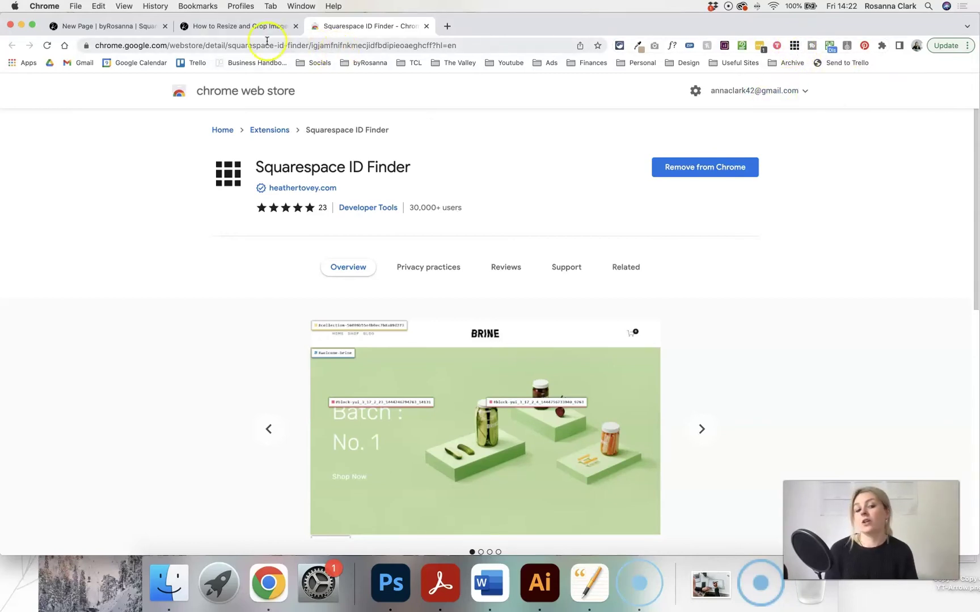
pyautogui.click(119, 27)
pyautogui.click(31, 98)
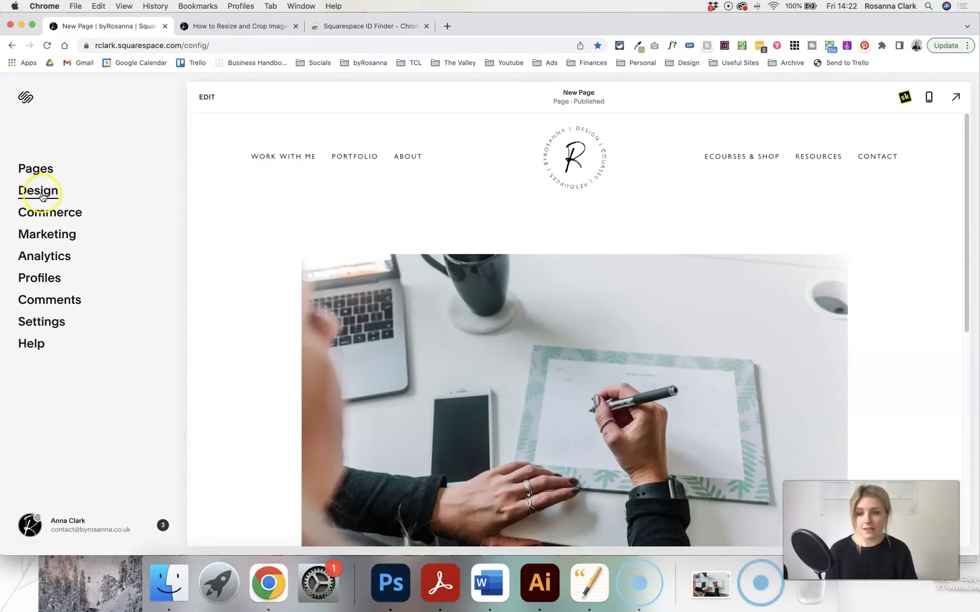
# - Open Design > Custom CSS and add a blank line above the existing code
pyautogui.click(49, 193)
pyautogui.click(59, 335)
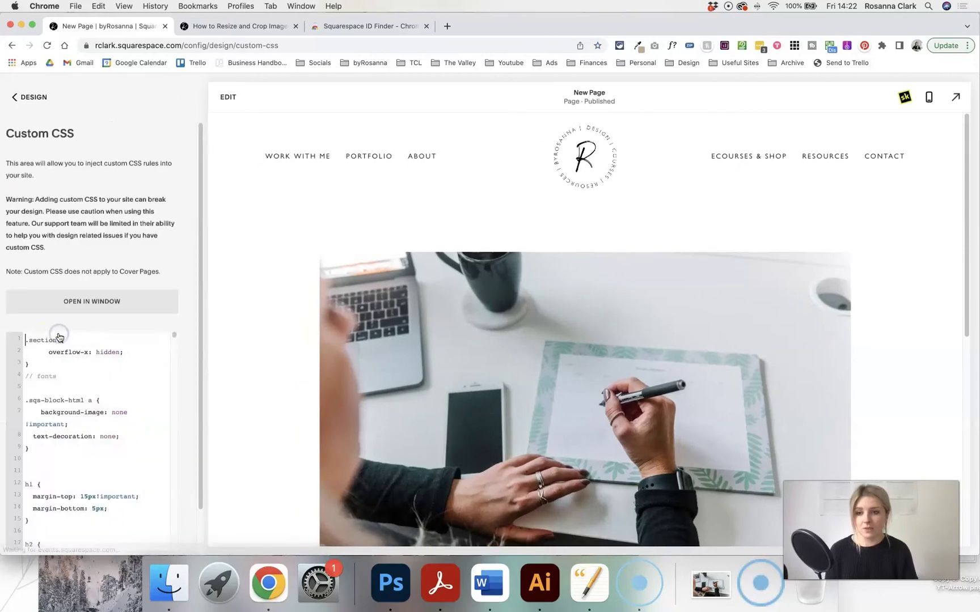
pyautogui.scroll(-3, 131, 216)
pyautogui.scroll(3, 132, 210)
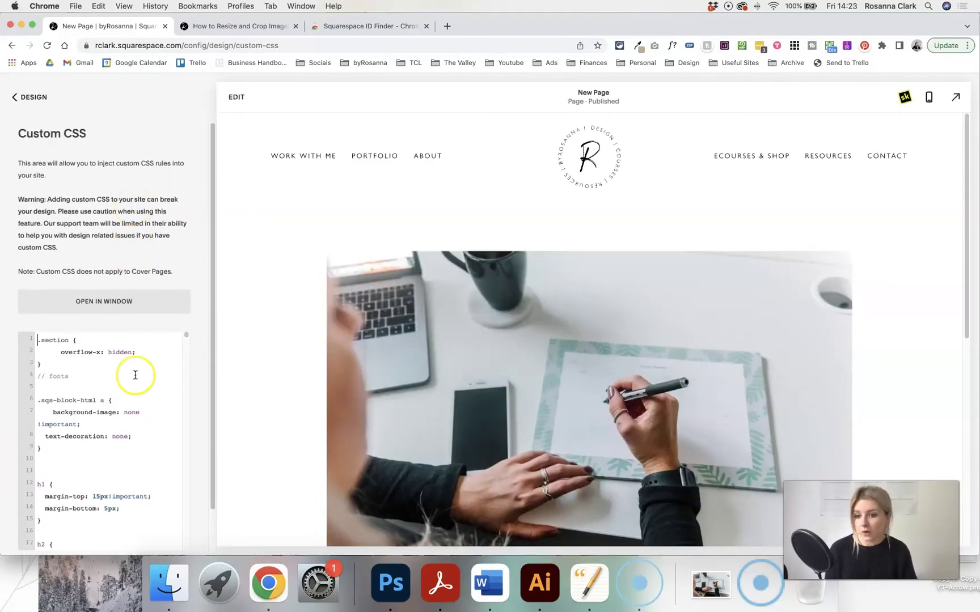
pyautogui.click(38, 340)
pyautogui.press('Return')
pyautogui.press('Return')
pyautogui.press('Return')
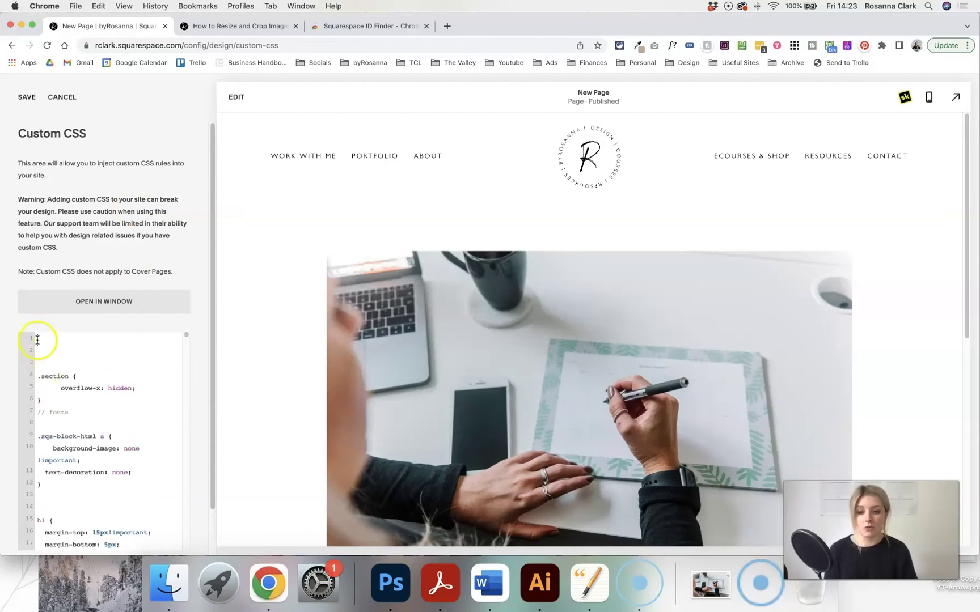
# - Copy the #blockid resize rule from the tutorial article, ready to paste on the CSS editor's first line
pyautogui.click(250, 28)
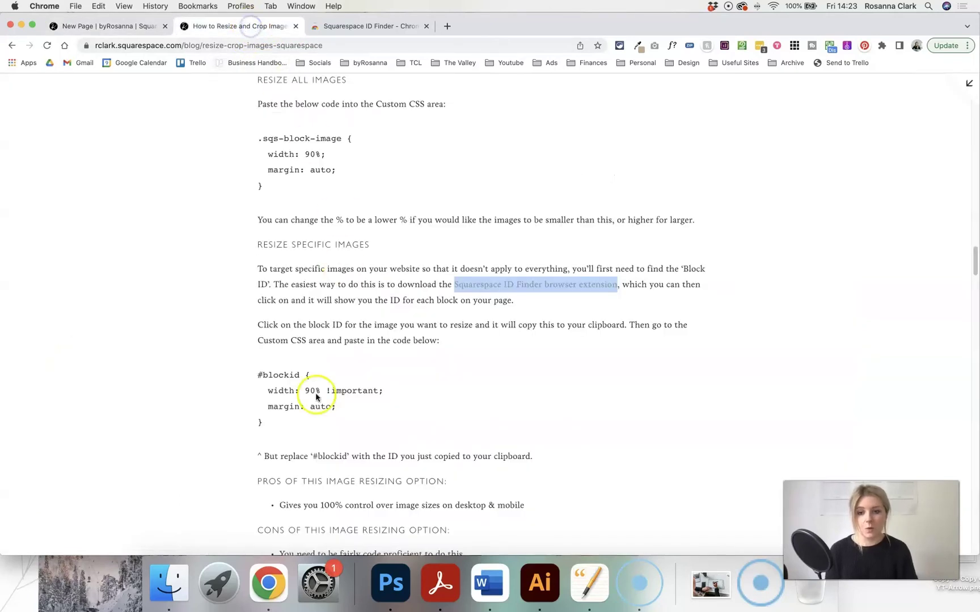
pyautogui.click(328, 432)
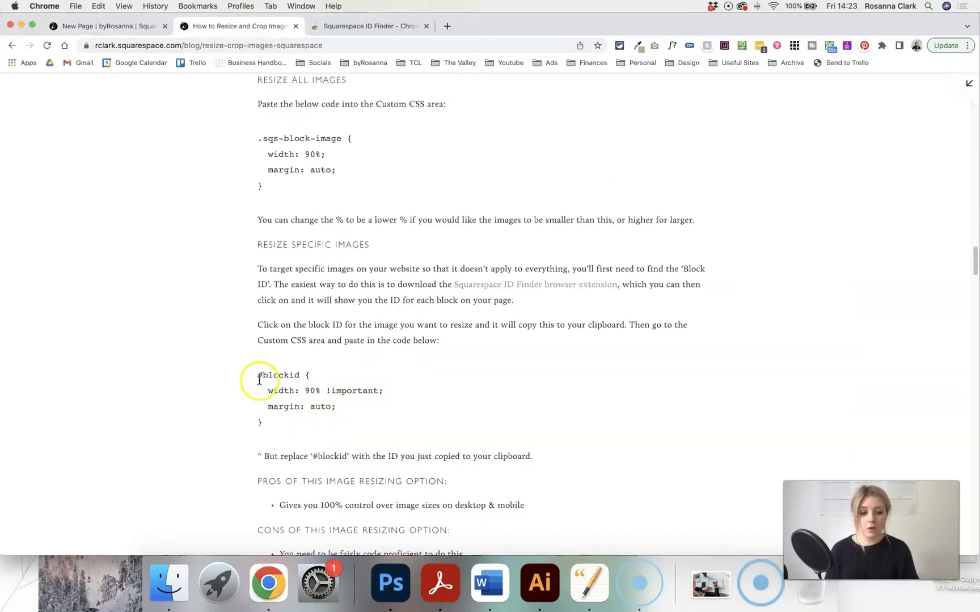
pyautogui.moveTo(258, 375); pyautogui.dragTo(274, 421)
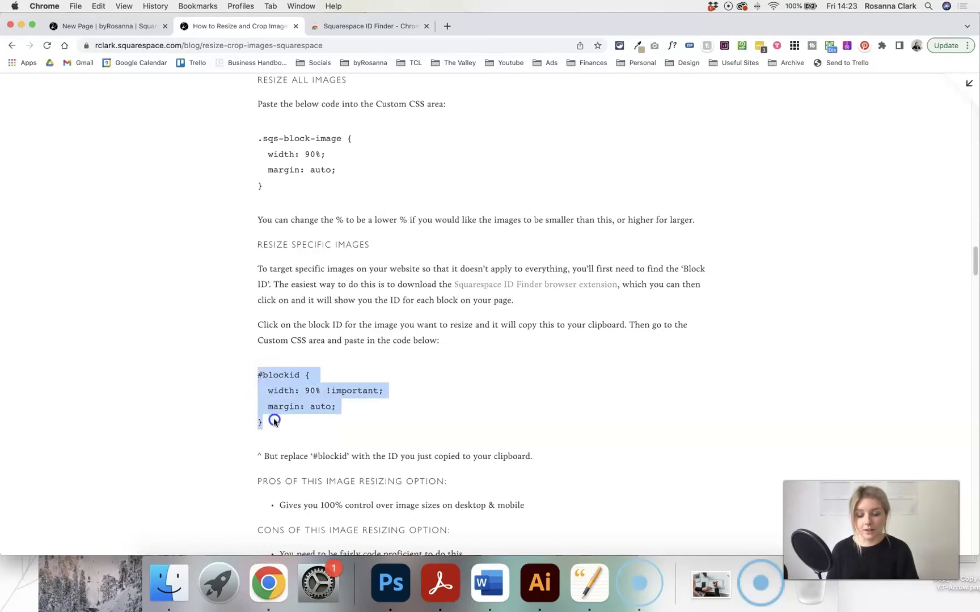
pyautogui.rightClick(291, 390)
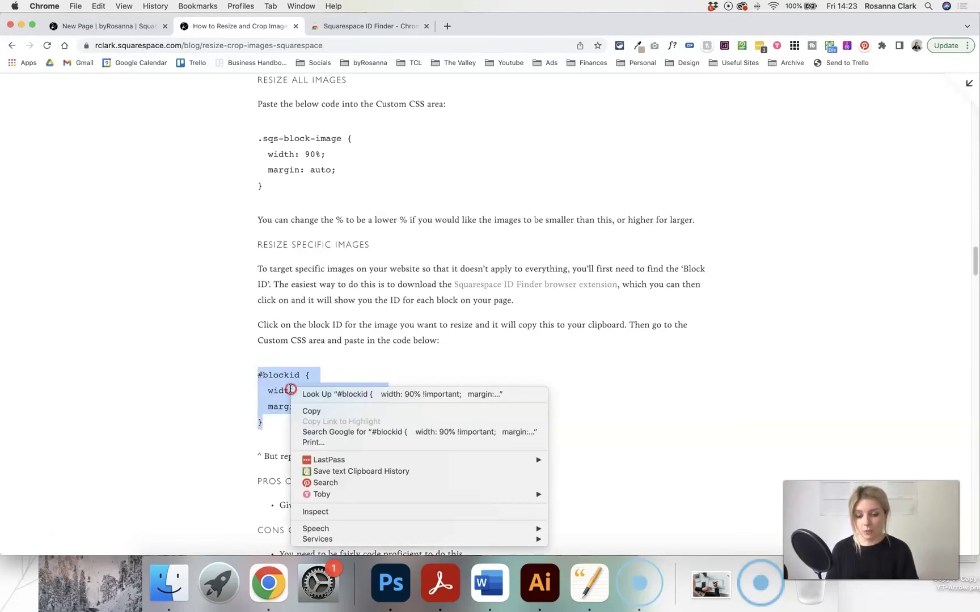
pyautogui.click(311, 411)
pyautogui.click(108, 26)
pyautogui.click(48, 341)
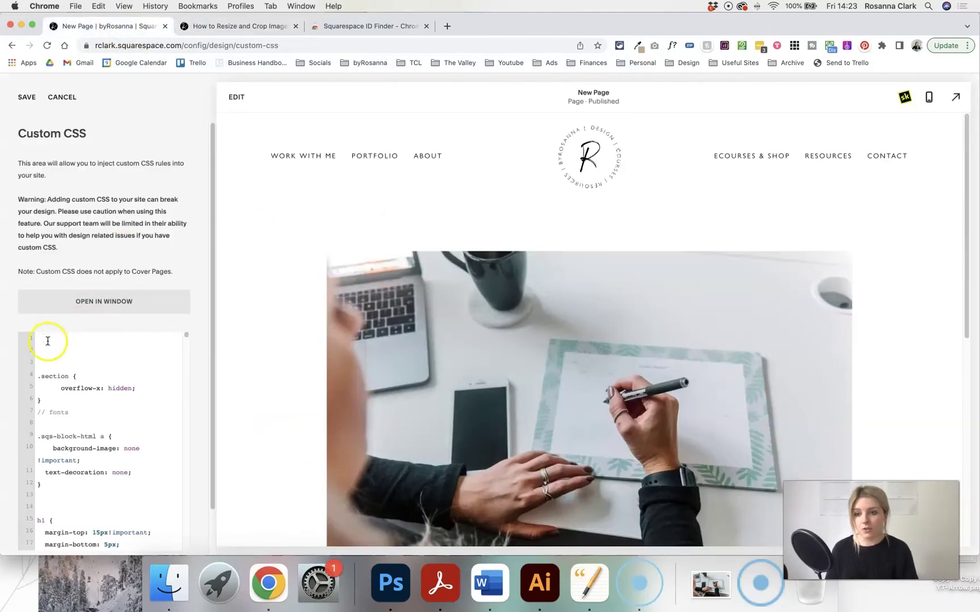
pyautogui.rightClick(49, 339)
# - Paste the #blockid width rule at the top of the custom CSS
pyautogui.click(106, 411)
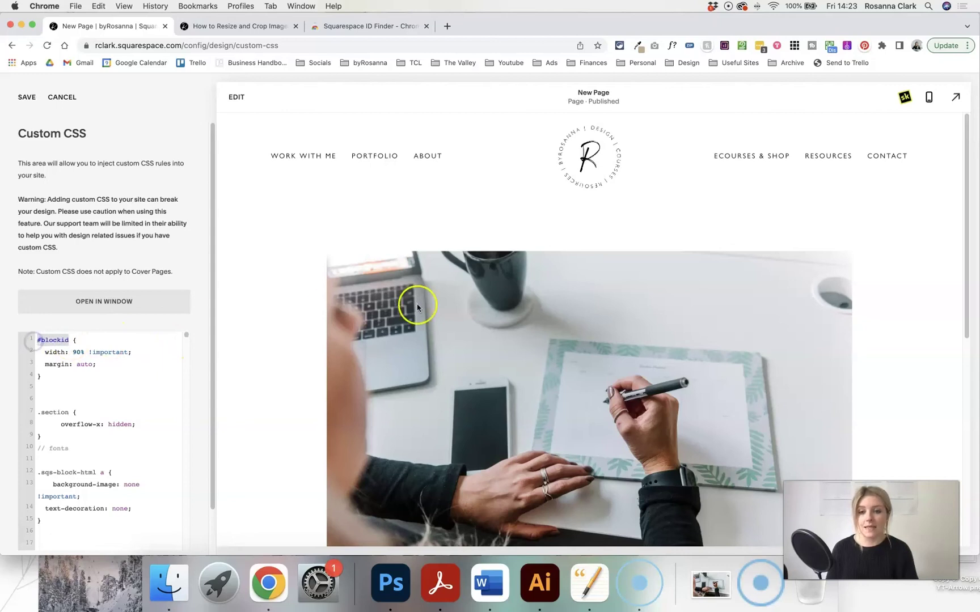
pyautogui.scroll(-2, 417, 308)
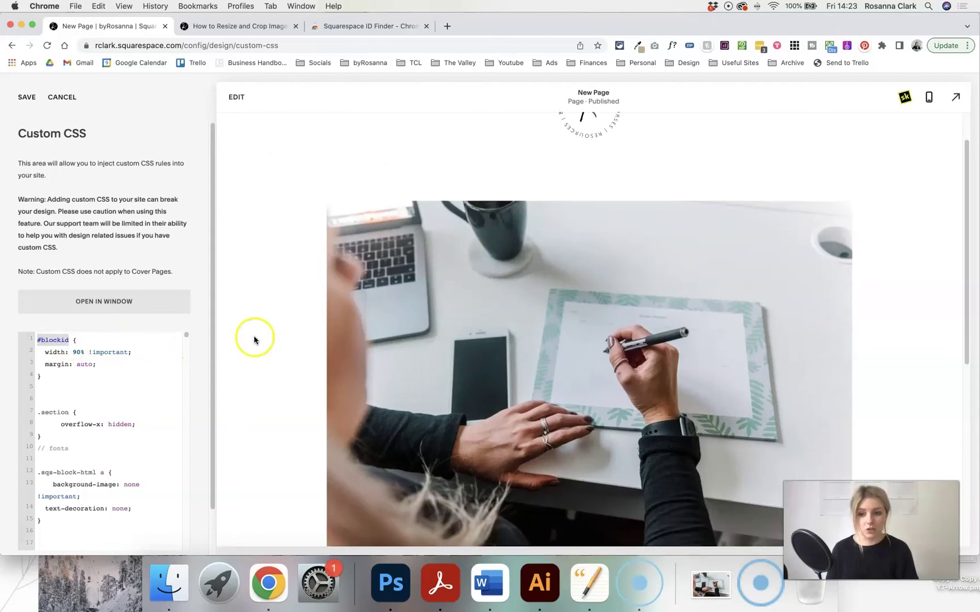
pyautogui.click(134, 340)
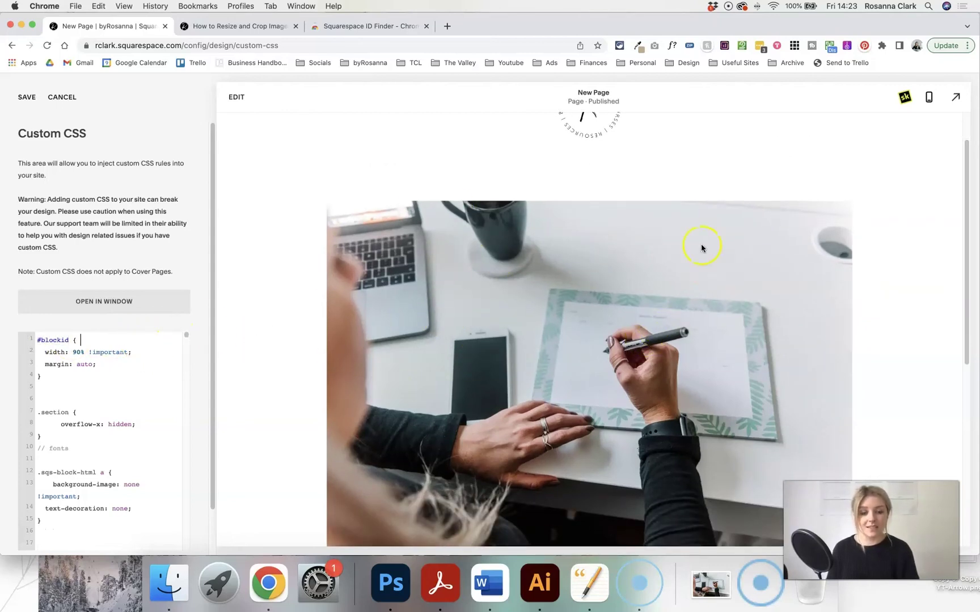
pyautogui.scroll(1, 621, 232)
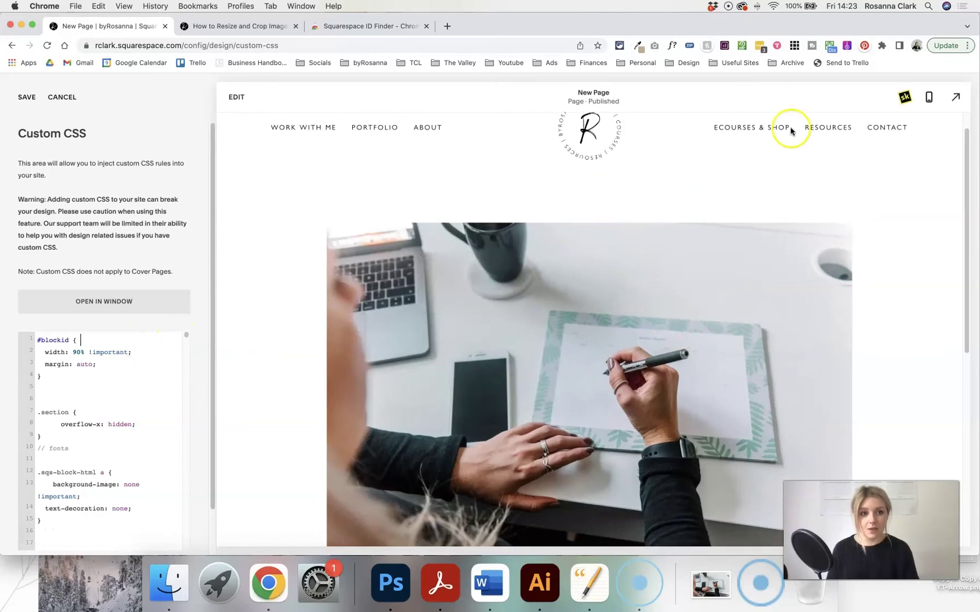
# - Copy the photo's block ID with ID Finder and paste it over the #blockid placeholder
pyautogui.click(795, 48)
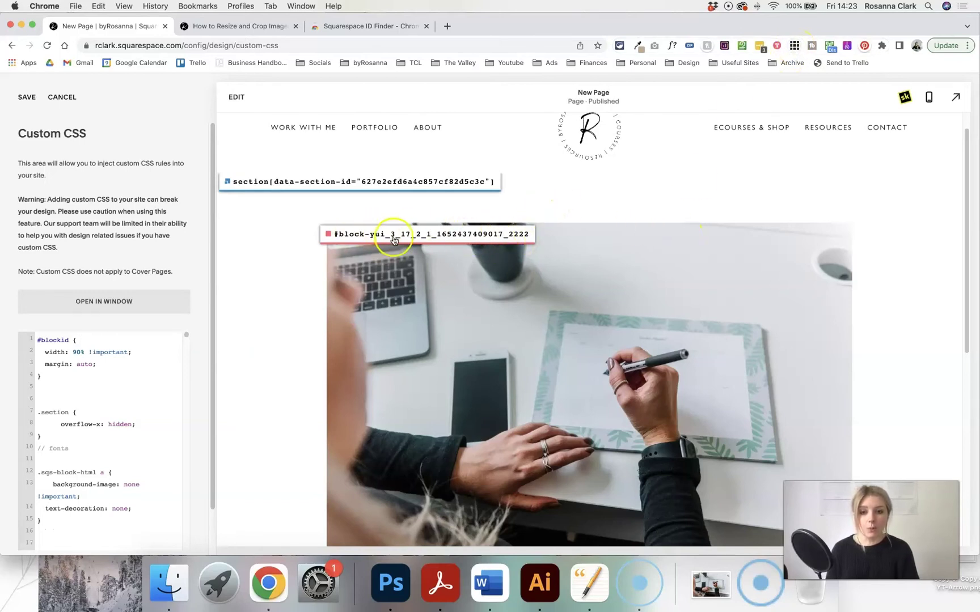
pyautogui.click(375, 239)
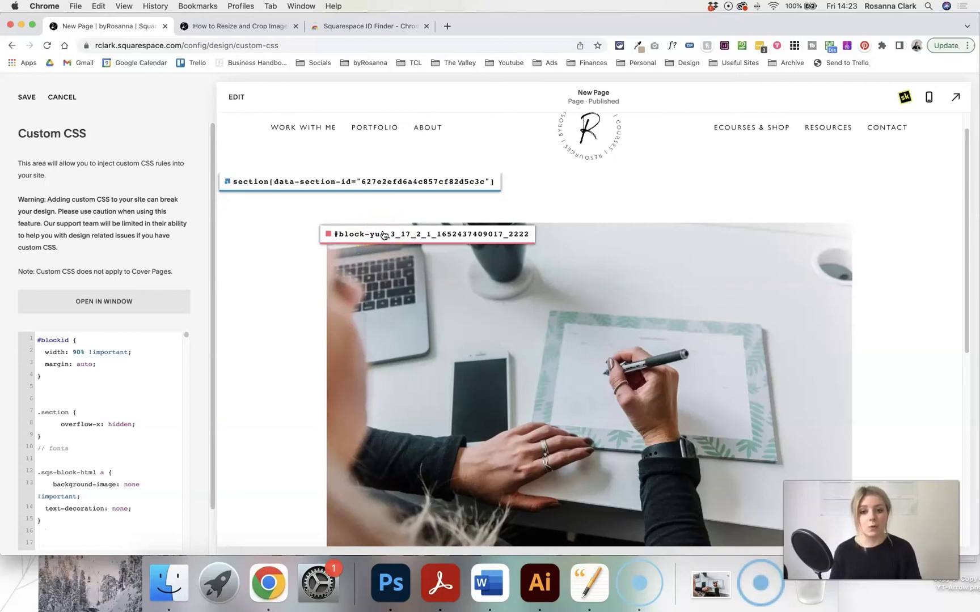
pyautogui.click(247, 268)
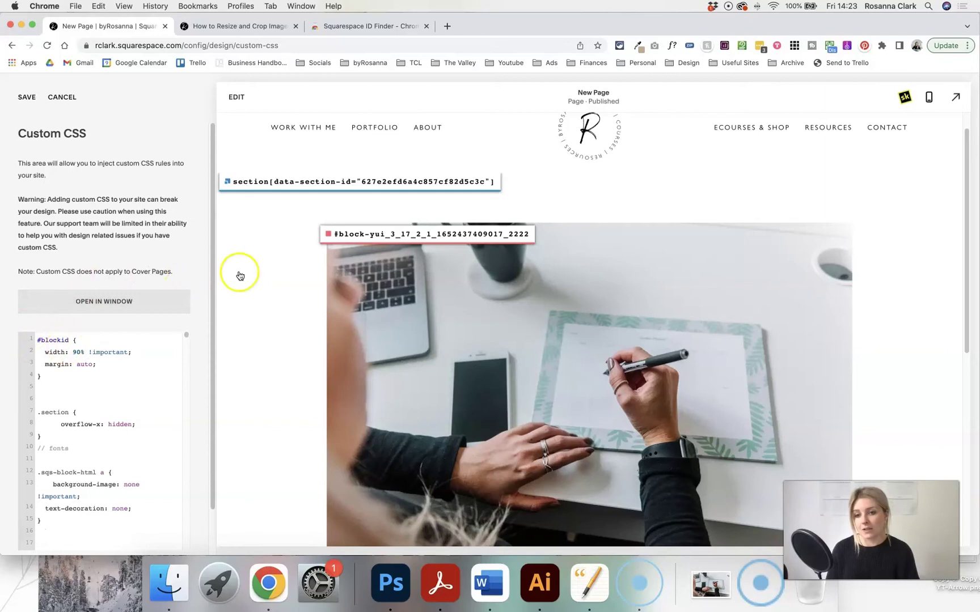
pyautogui.click(794, 48)
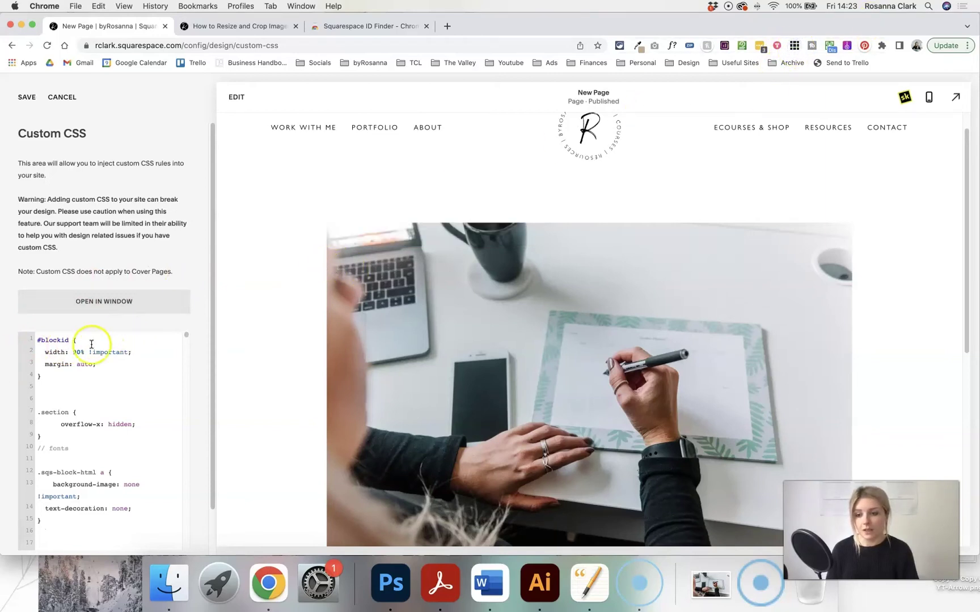
pyautogui.moveTo(73, 341); pyautogui.dragTo(34, 341)
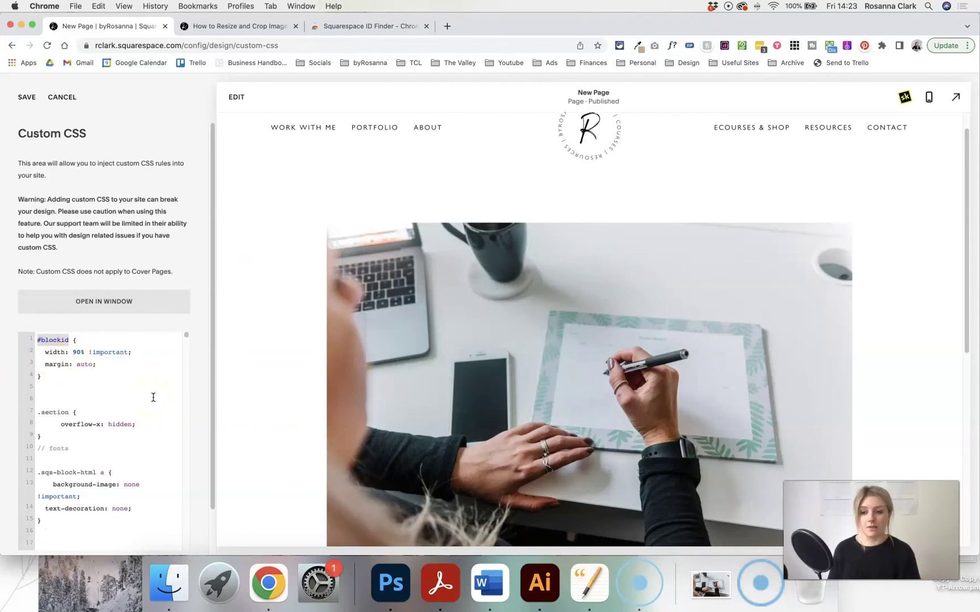
pyautogui.press('super+v')
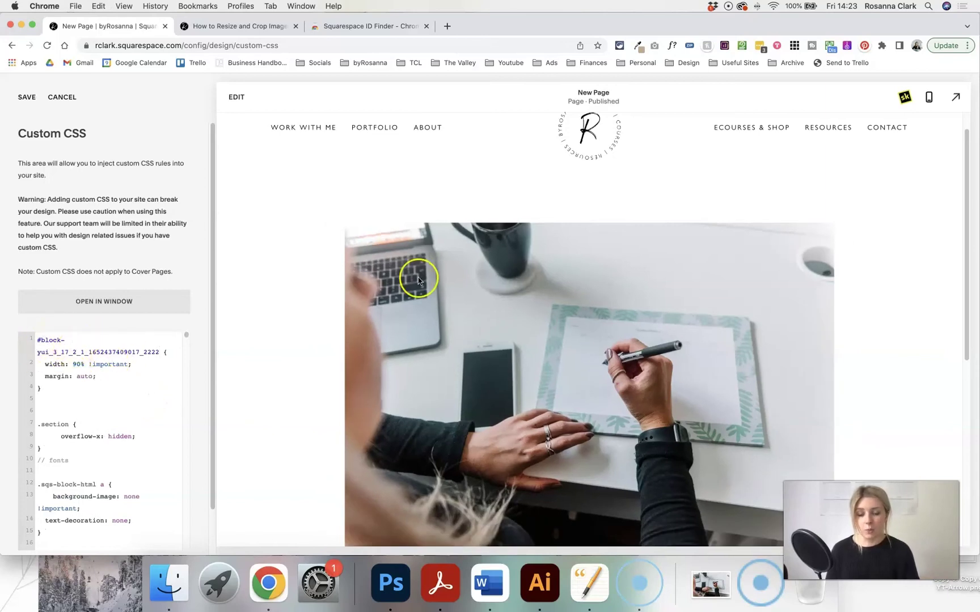
pyautogui.scroll(-2, 470, 299)
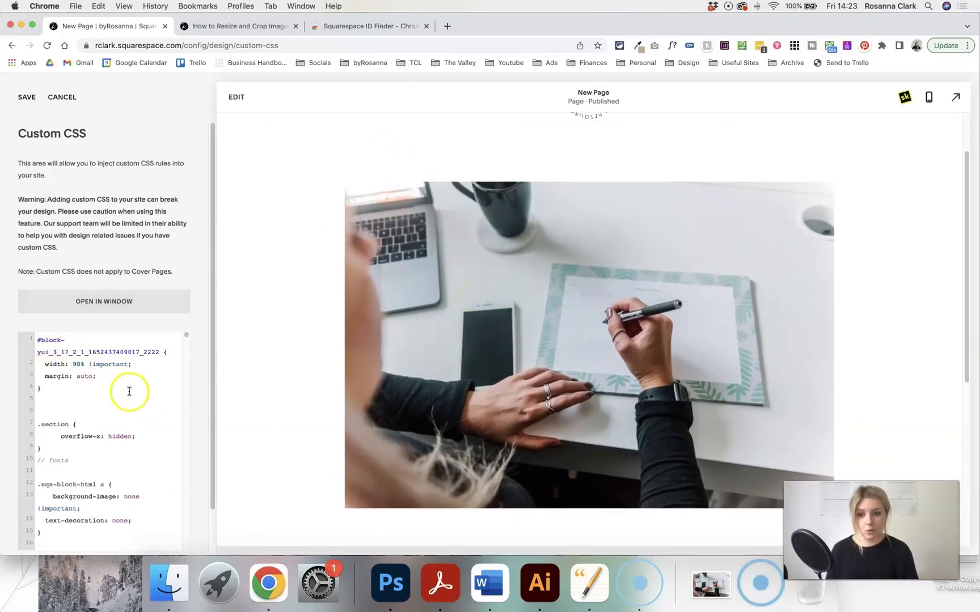
# - Try 70% instead of 90%, then delete the block resize rule and save the CSS
pyautogui.click(76, 364)
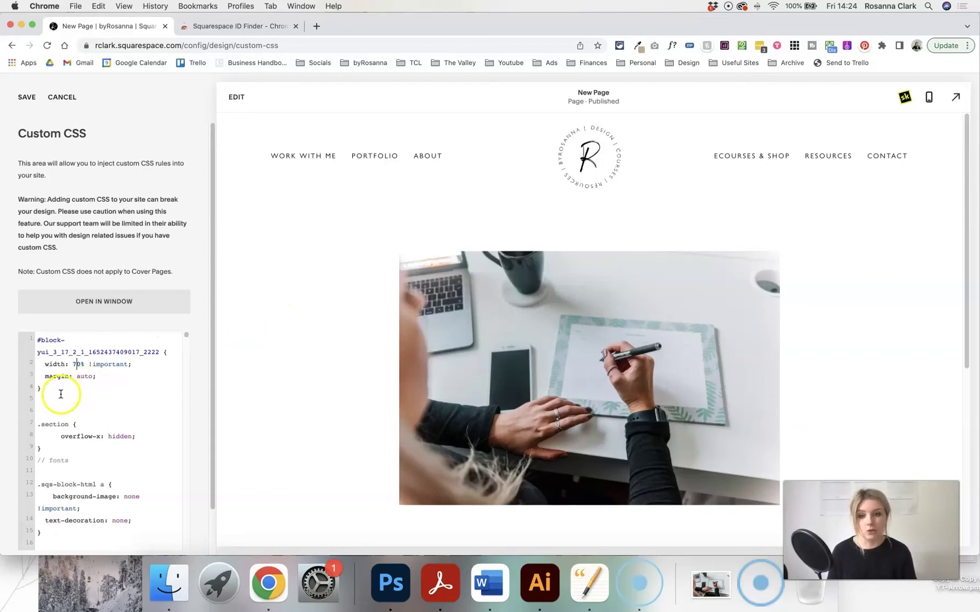
pyautogui.moveTo(61, 394); pyautogui.dragTo(32, 343)
pyautogui.press('BackSpace')
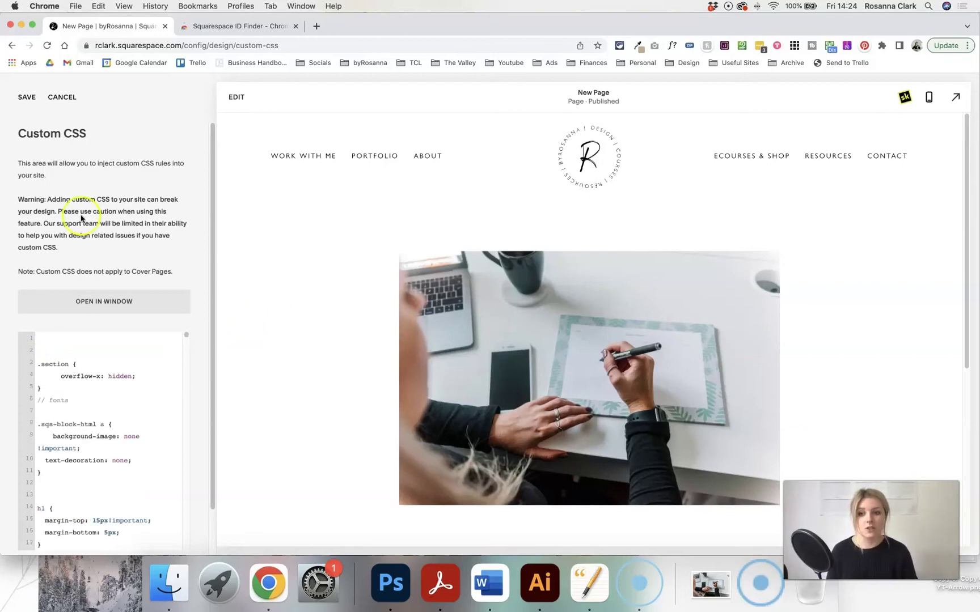
pyautogui.click(27, 97)
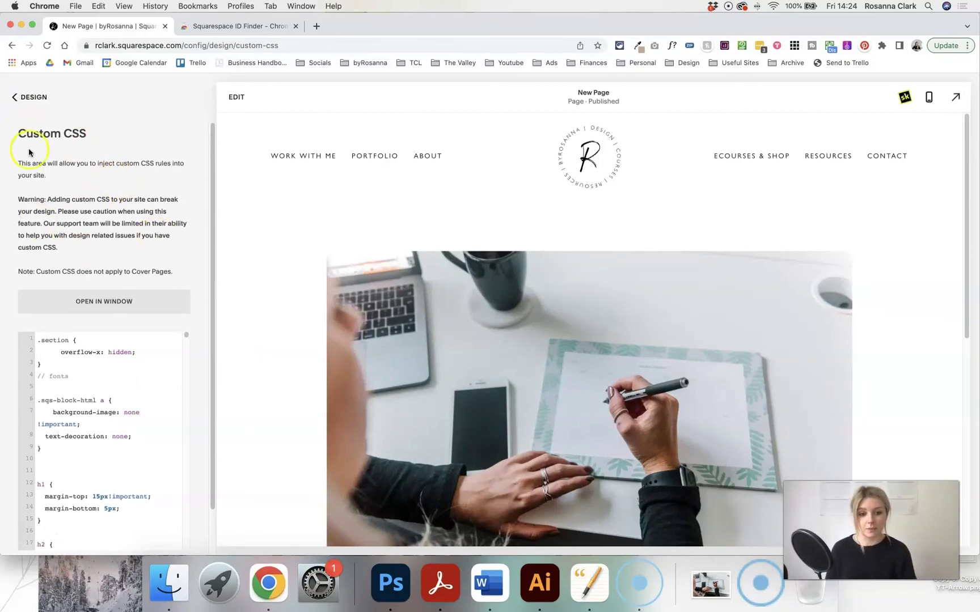
# - Browse the squarekicker.com homepage, open its Pricing page, then switch back to Squarespace
pyautogui.click(30, 95)
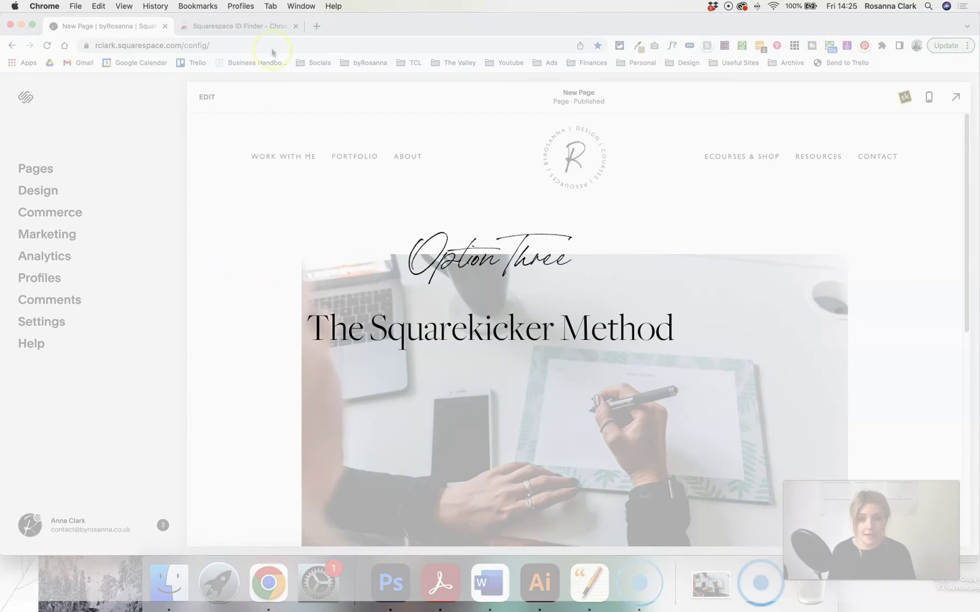
pyautogui.click(303, 23)
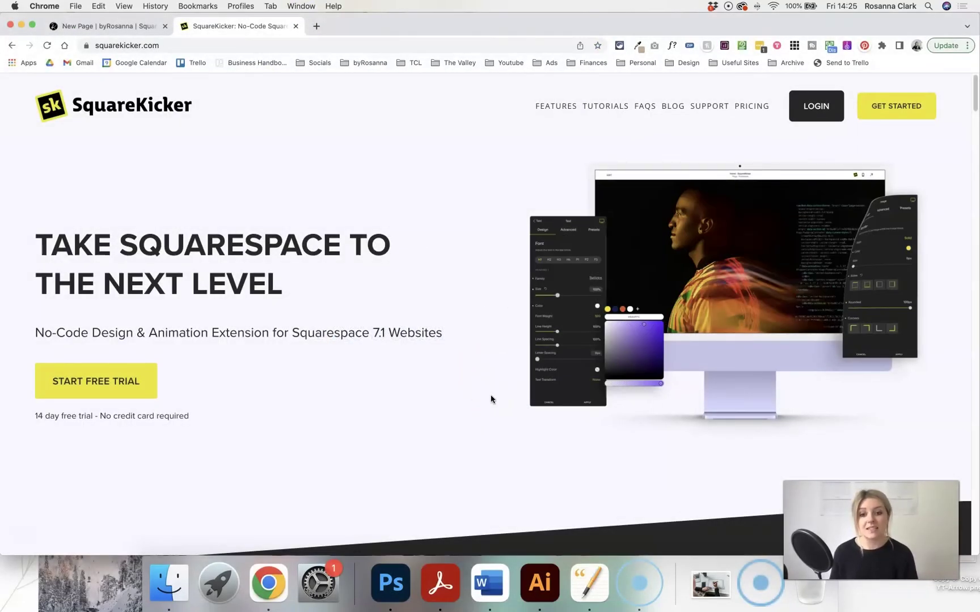
pyautogui.scroll(-10, 491, 399)
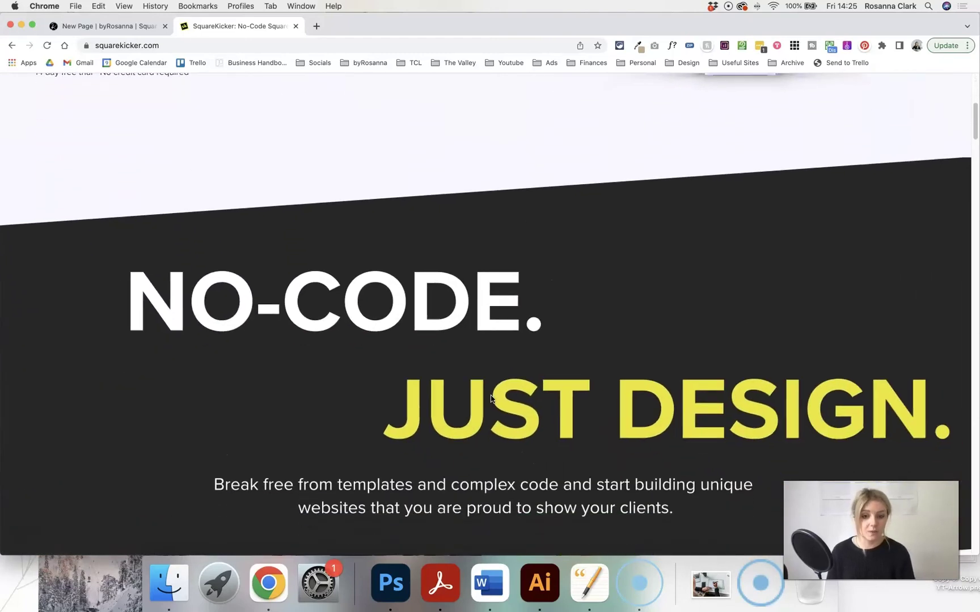
pyautogui.scroll(-15, 492, 399)
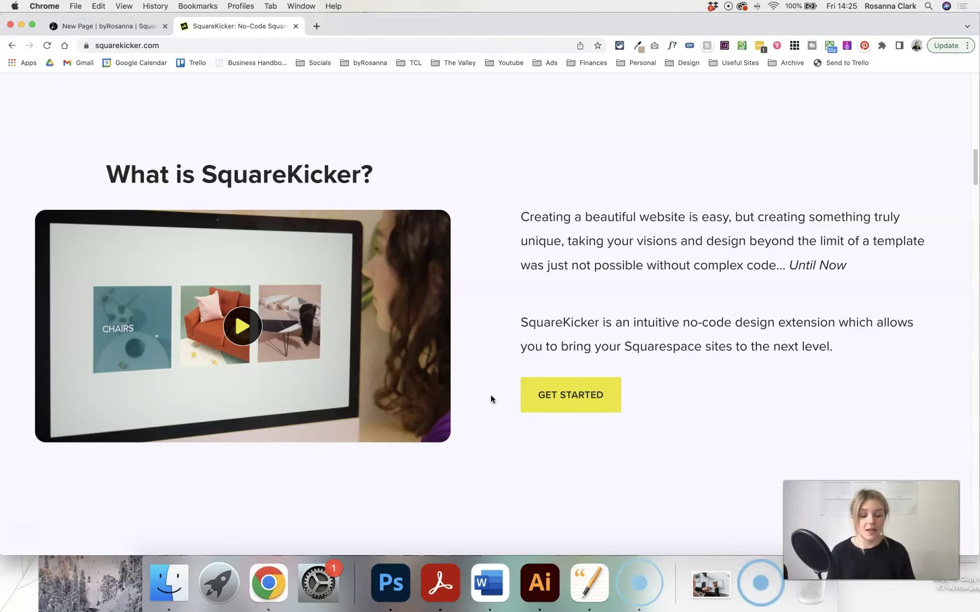
pyautogui.scroll(-5, 490, 399)
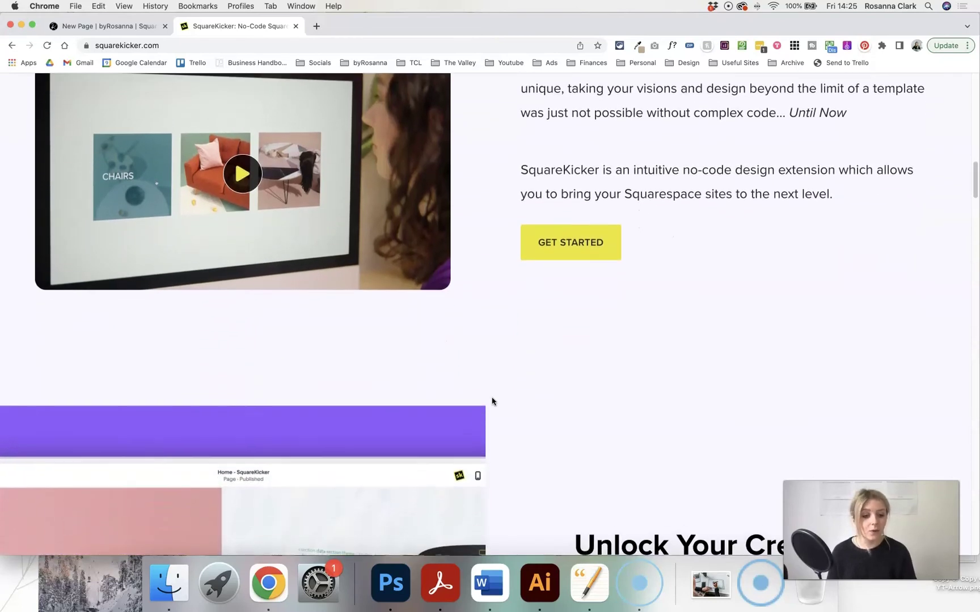
pyautogui.scroll(-10, 538, 385)
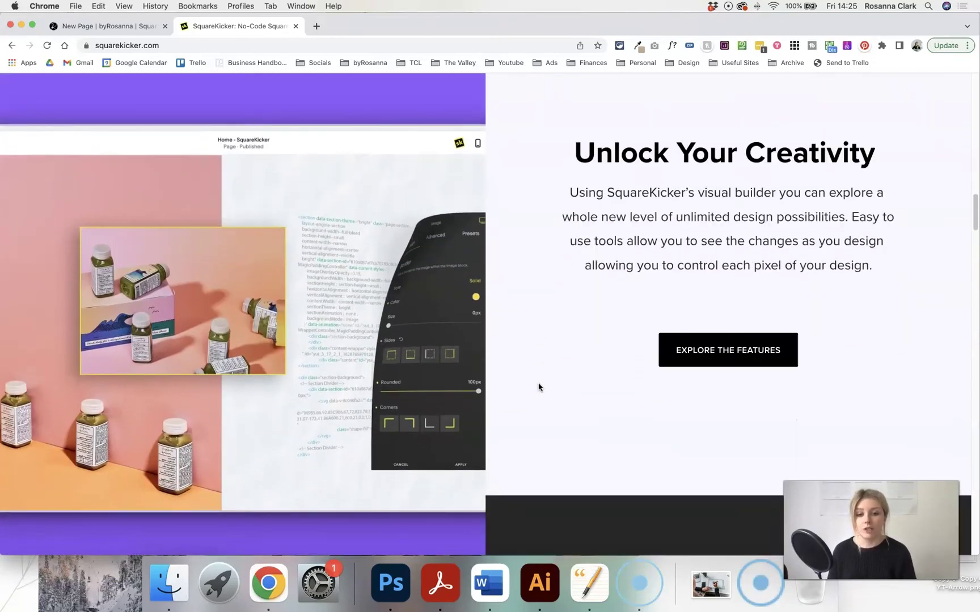
pyautogui.scroll(-20, 538, 384)
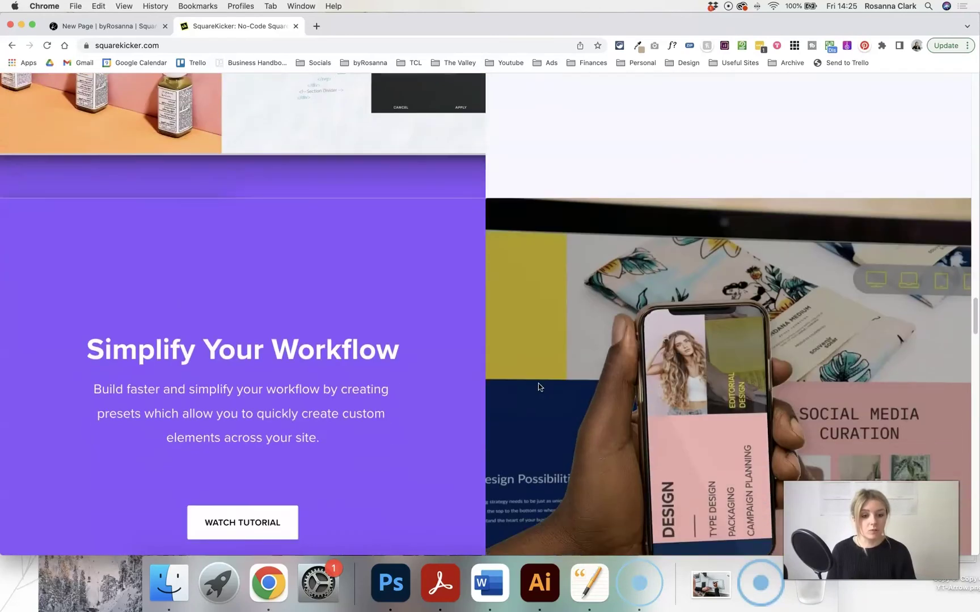
pyautogui.scroll(-3, 539, 387)
pyautogui.scroll(20, 528, 403)
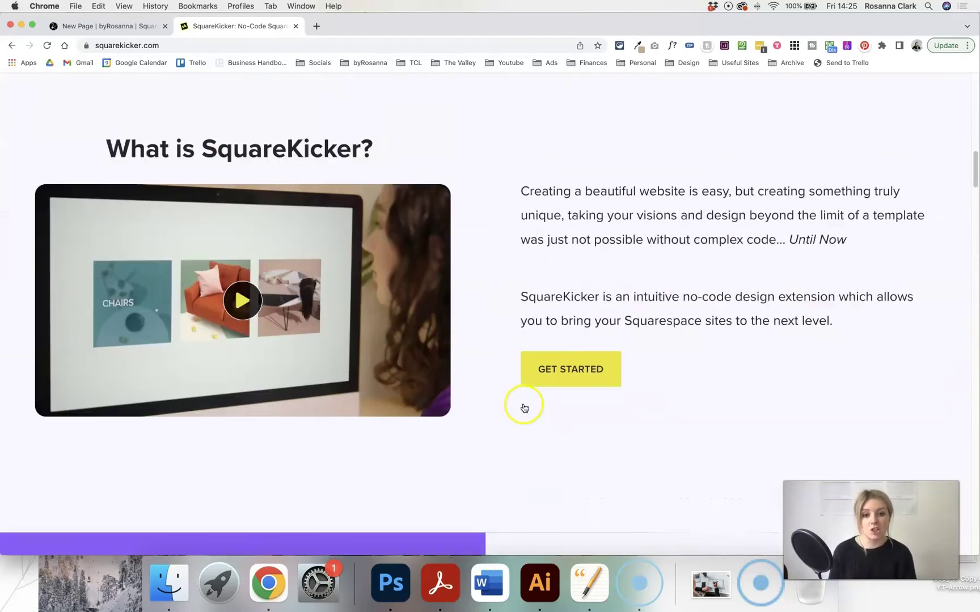
pyautogui.scroll(-1, 524, 408)
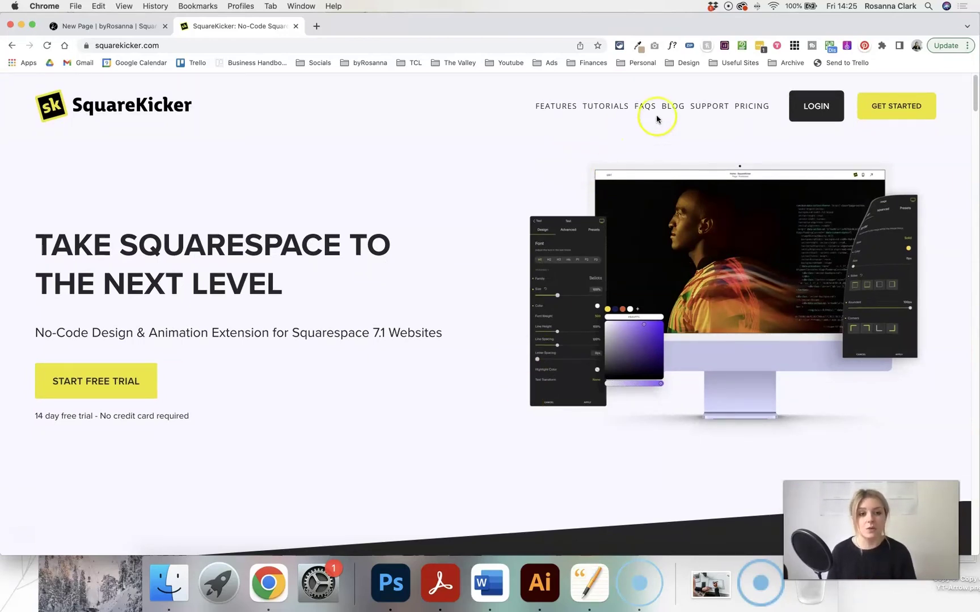
pyautogui.click(752, 106)
pyautogui.press('super+1')
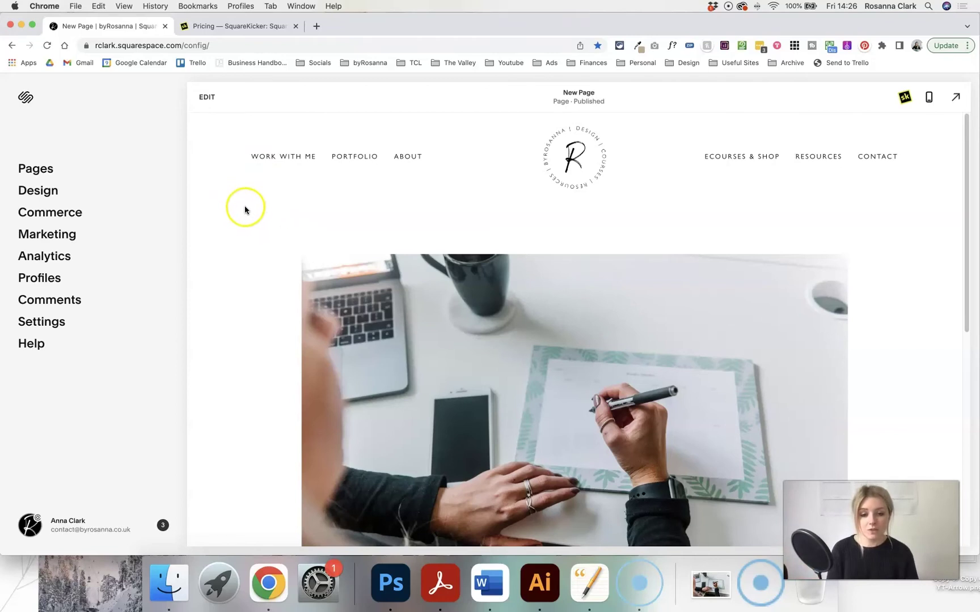
# - Enter edit mode and open SquareKicker's Inline Image design panel for the desk photo's block
pyautogui.click(208, 99)
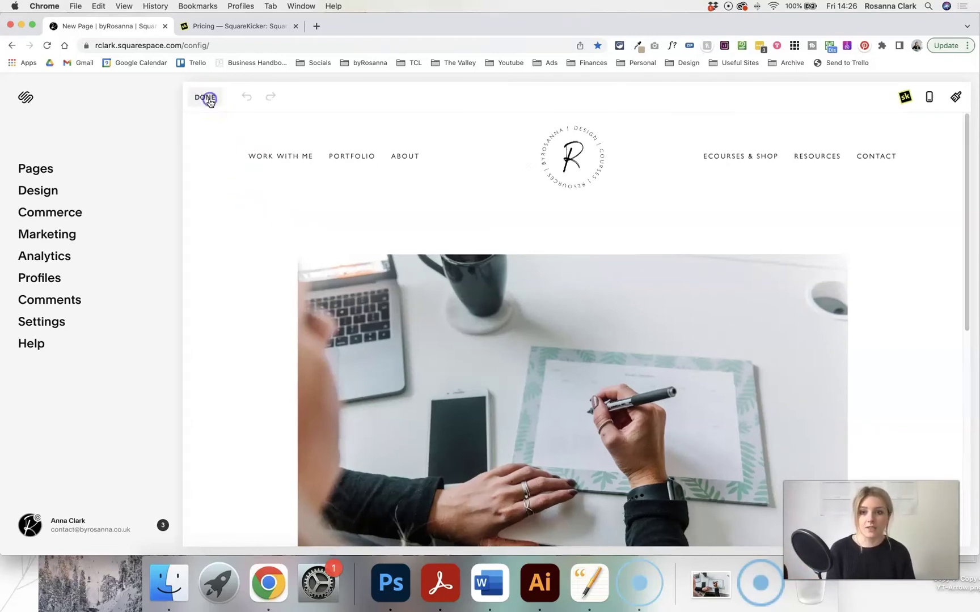
pyautogui.scroll(-3, 630, 248)
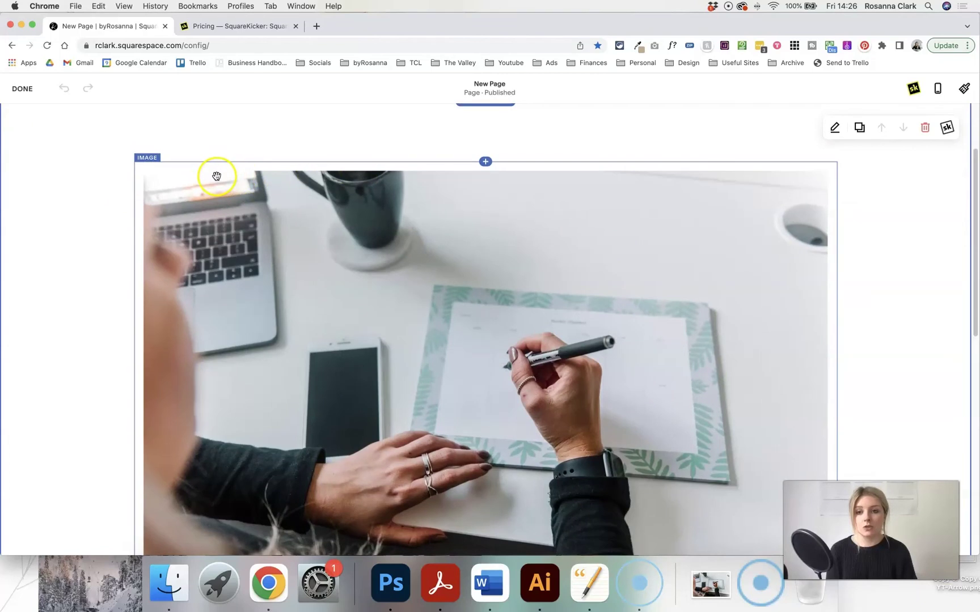
pyautogui.click(215, 176)
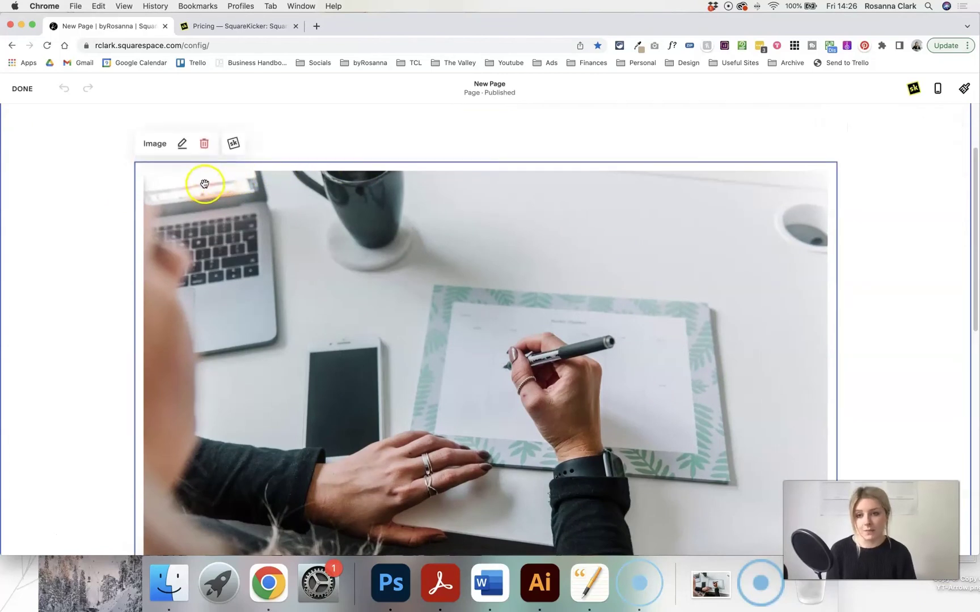
pyautogui.click(233, 146)
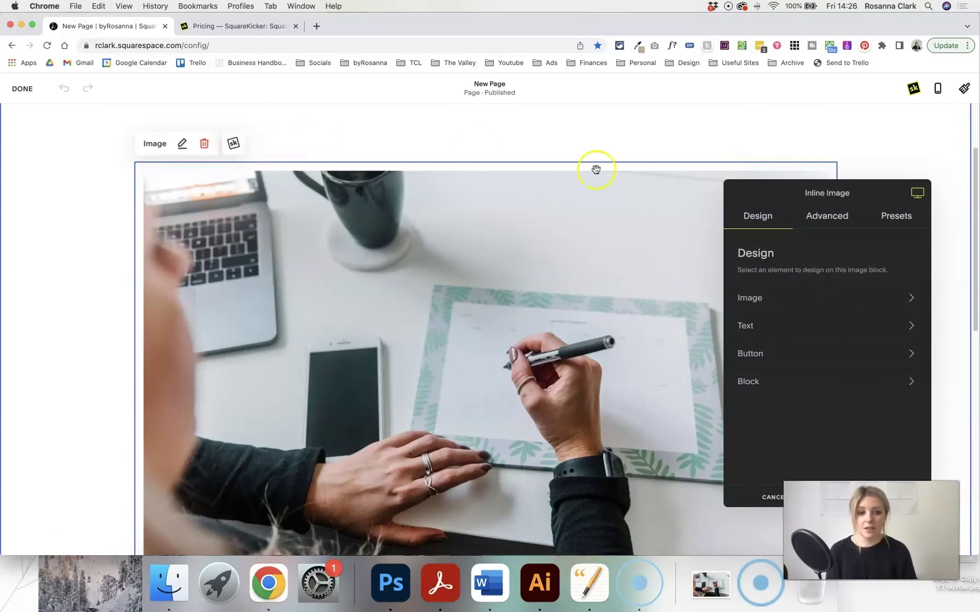
pyautogui.moveTo(774, 191); pyautogui.dragTo(665, 128)
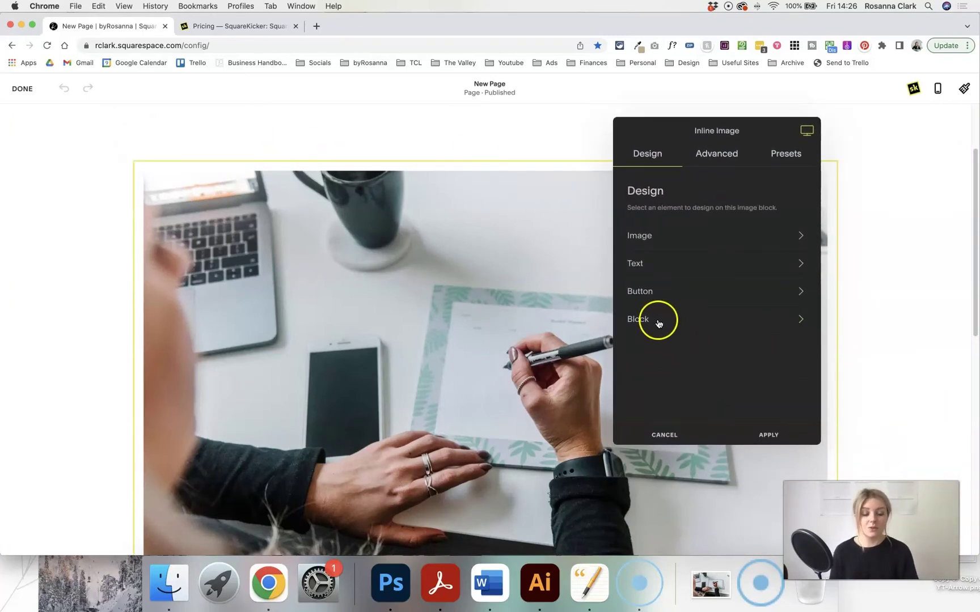
pyautogui.click(660, 238)
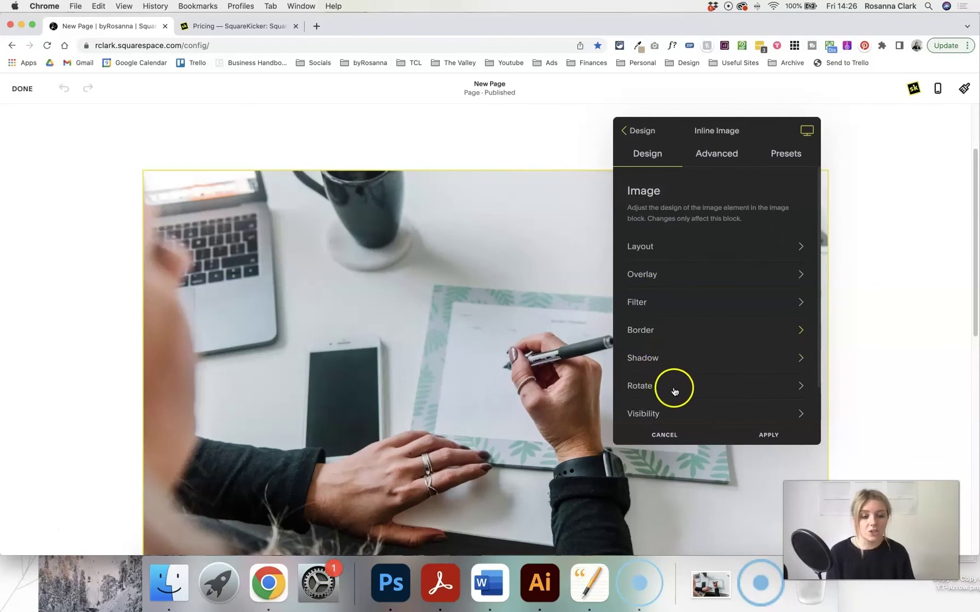
pyautogui.scroll(-2, 676, 378)
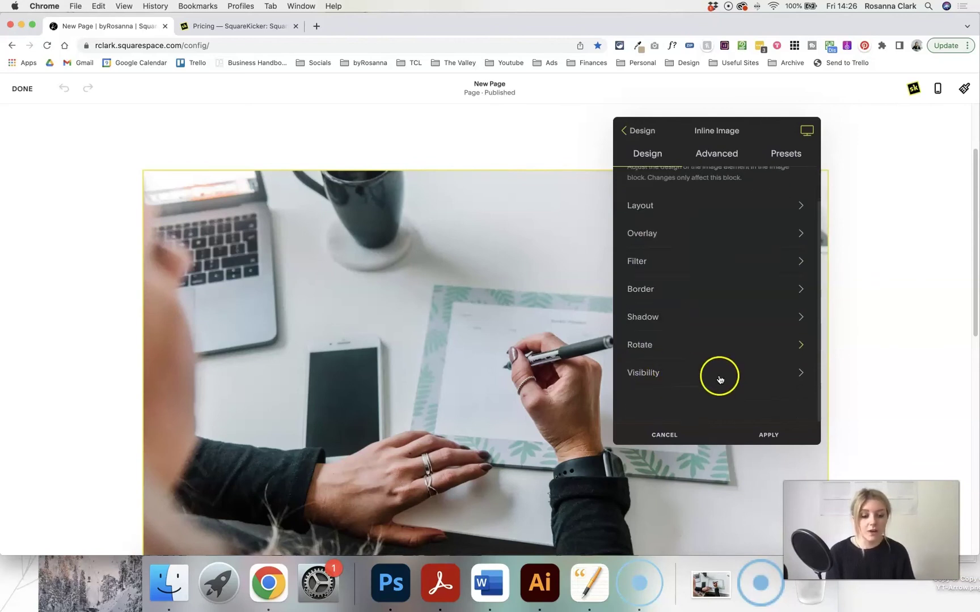
pyautogui.scroll(2, 634, 234)
pyautogui.click(636, 130)
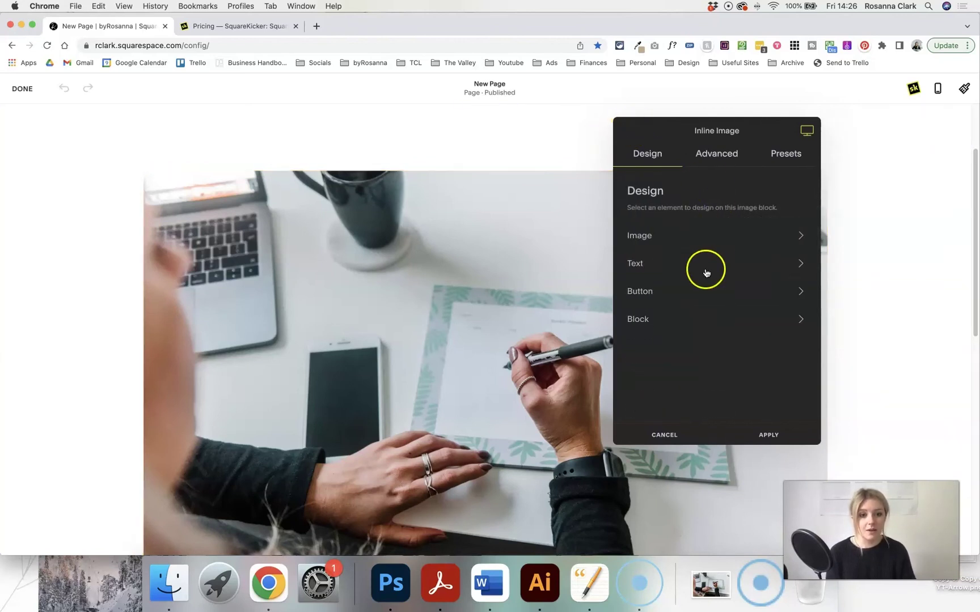
# - In SquareKicker's Block > Layout settings, set the desk photo block's width from 100% to 56%
pyautogui.click(671, 328)
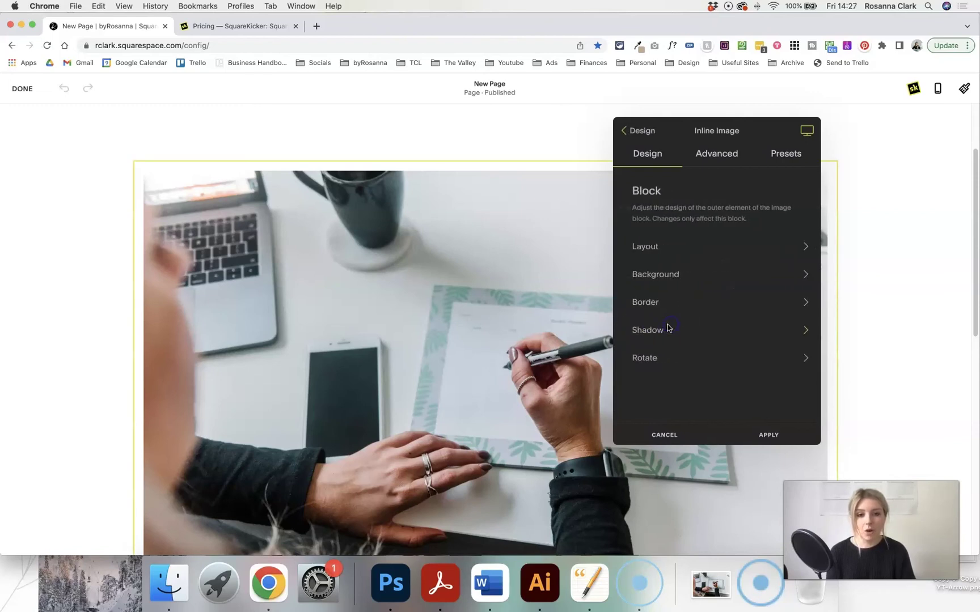
pyautogui.click(682, 253)
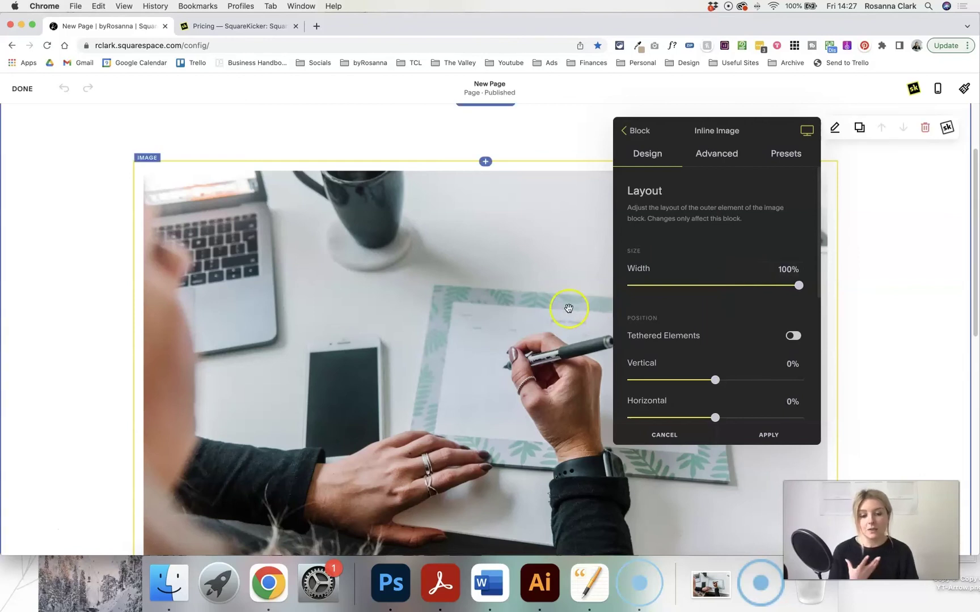
pyautogui.scroll(3, 569, 308)
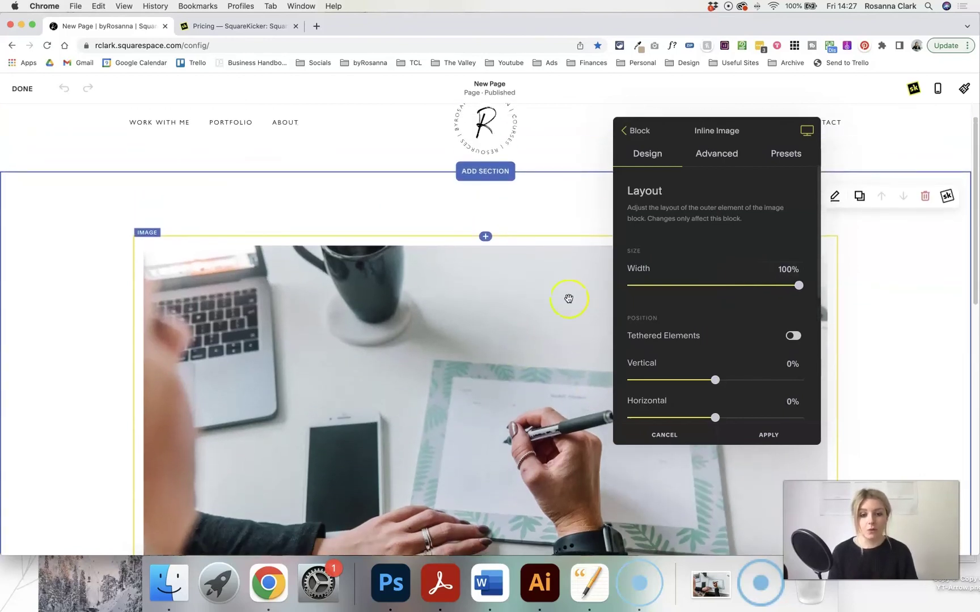
pyautogui.moveTo(798, 286); pyautogui.dragTo(696, 291)
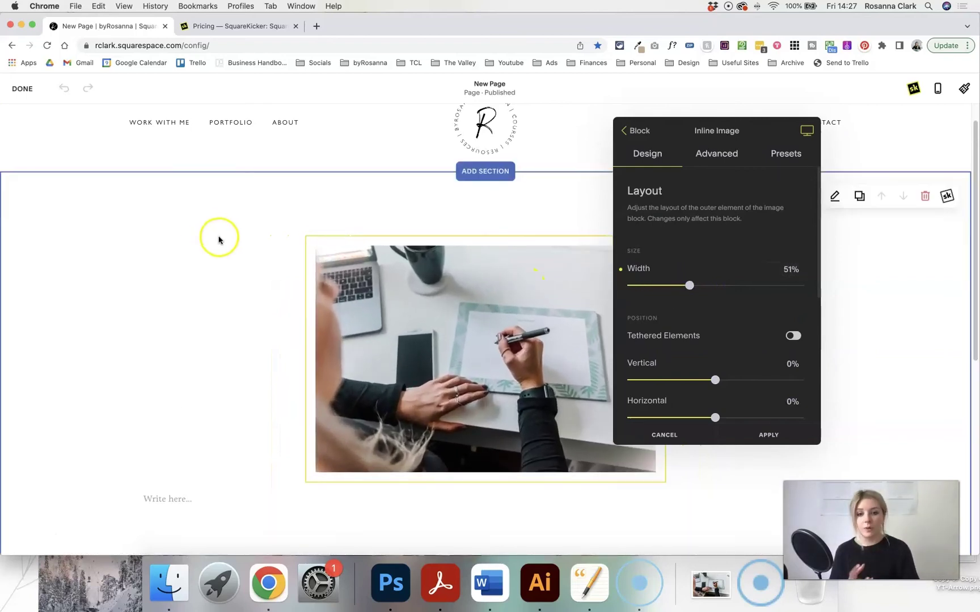
pyautogui.moveTo(681, 289)
pyautogui.mouseDown()
pyautogui.moveTo(650, 286)
pyautogui.moveTo(697, 288)
pyautogui.mouseUp()
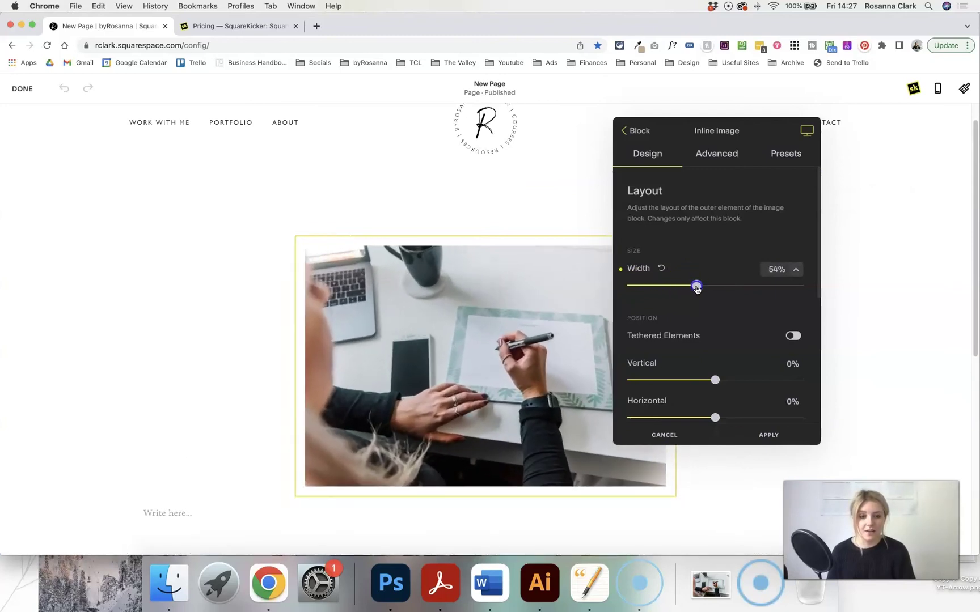
pyautogui.click(579, 319)
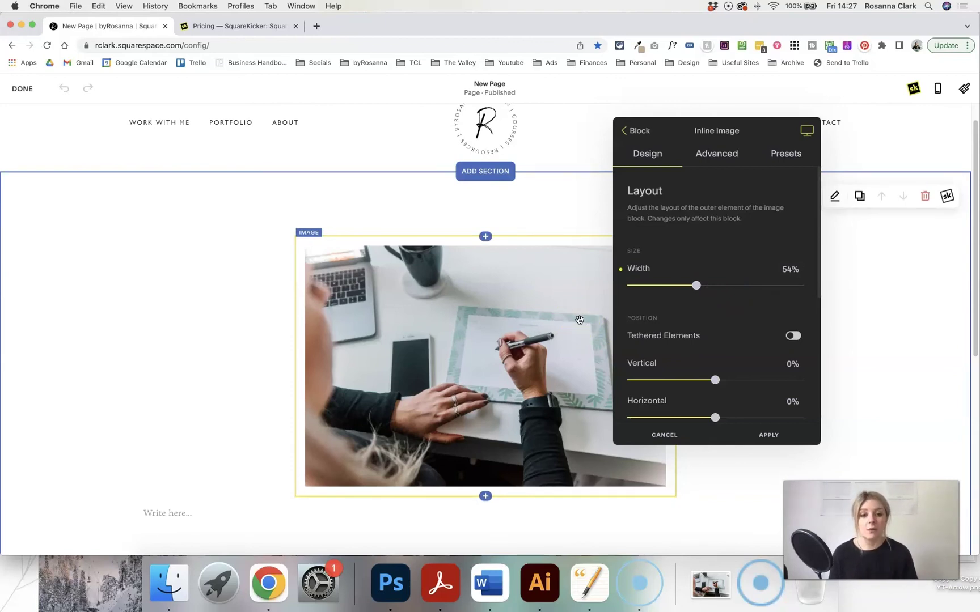
pyautogui.moveTo(697, 286)
pyautogui.mouseDown()
pyautogui.moveTo(675, 286)
pyautogui.moveTo(702, 289)
pyautogui.mouseUp()
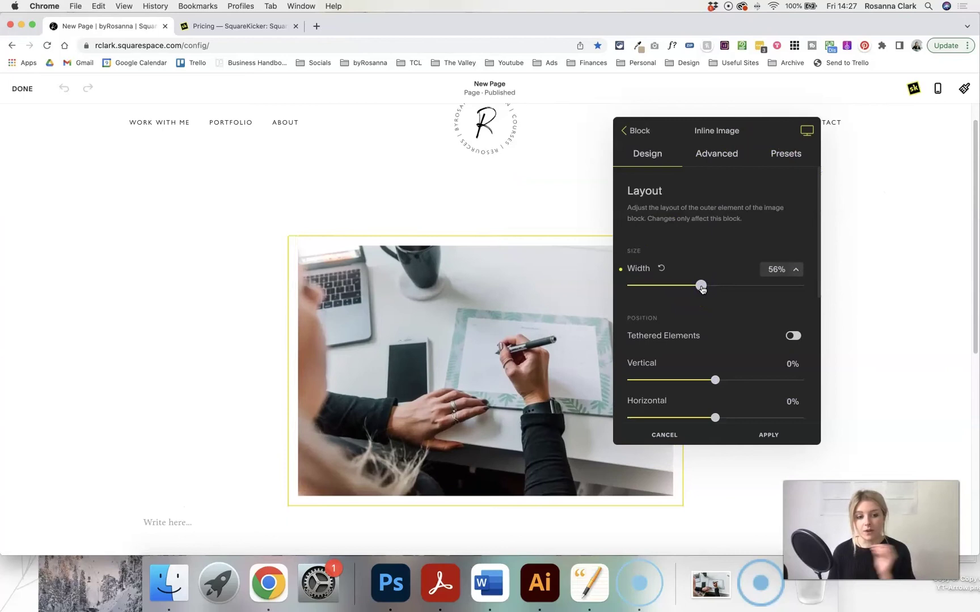
pyautogui.click(702, 286)
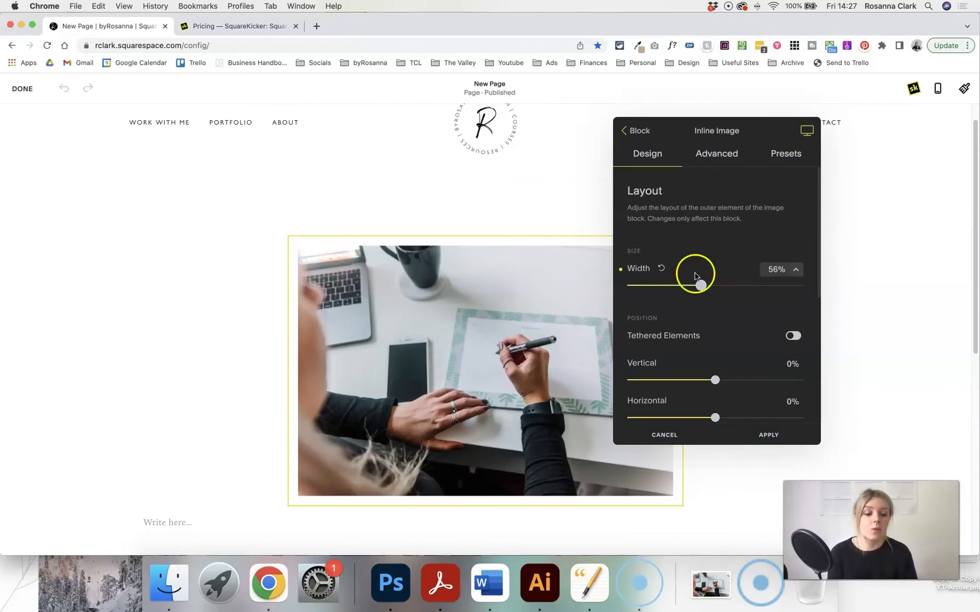
pyautogui.click(718, 251)
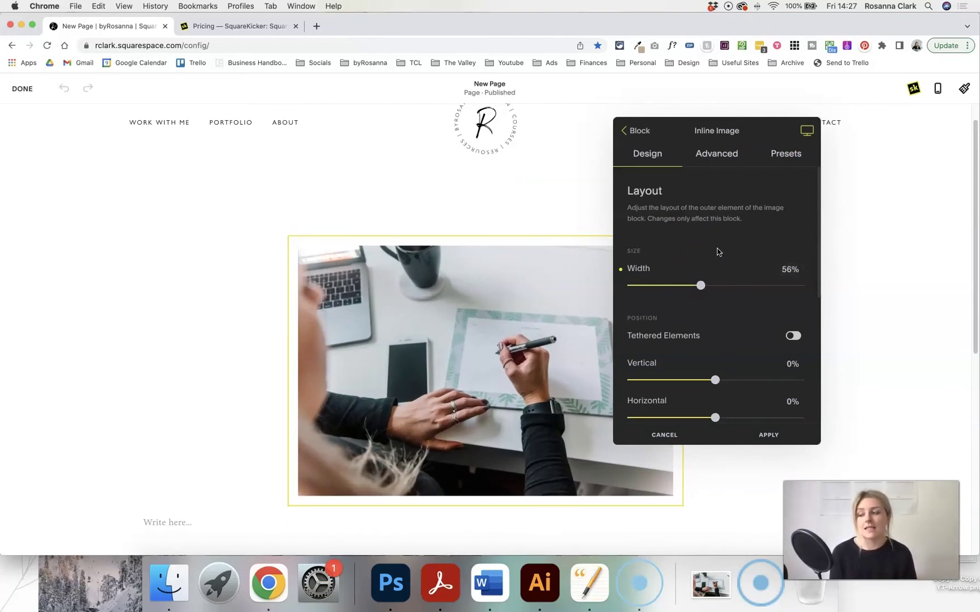
pyautogui.scroll(-1, 725, 213)
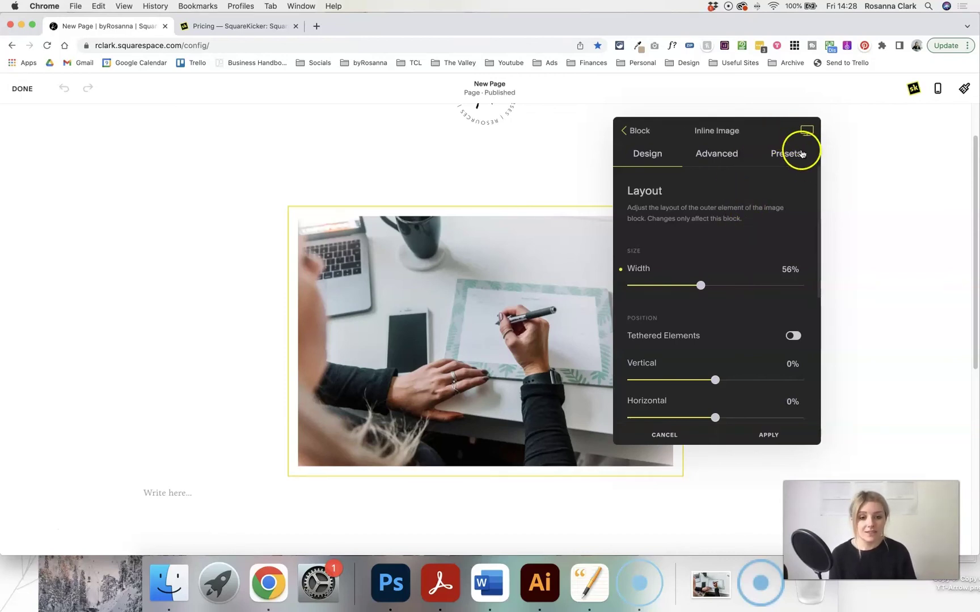
# - Try image widths of 75% for laptop and 87% for tablet in SquareKicker
pyautogui.click(807, 131)
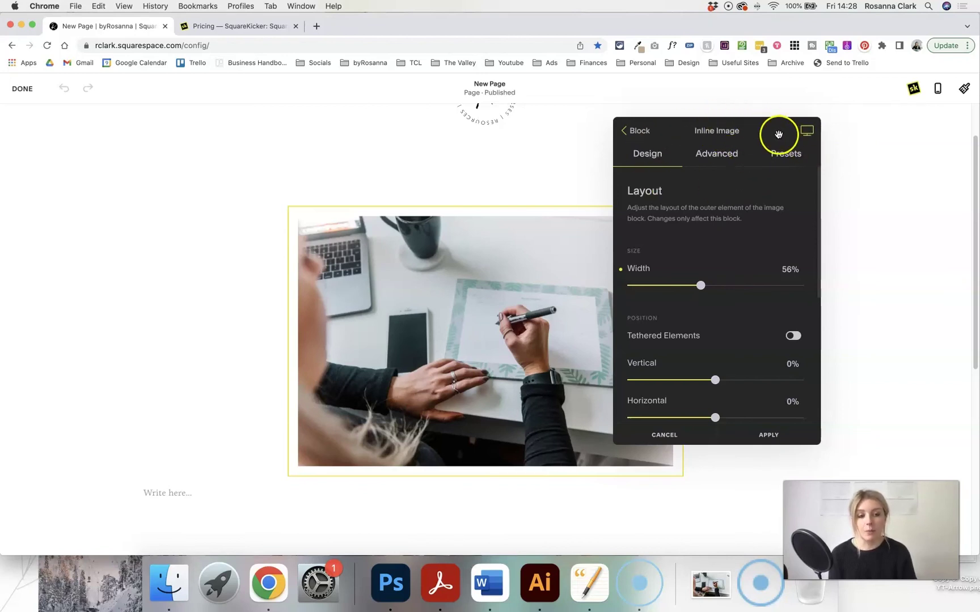
pyautogui.moveTo(799, 132)
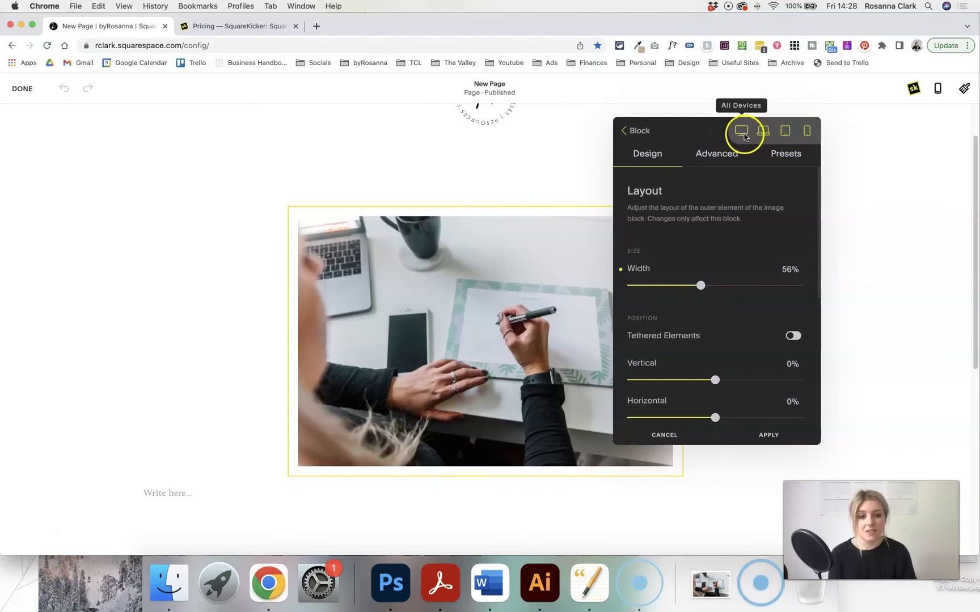
pyautogui.click(763, 136)
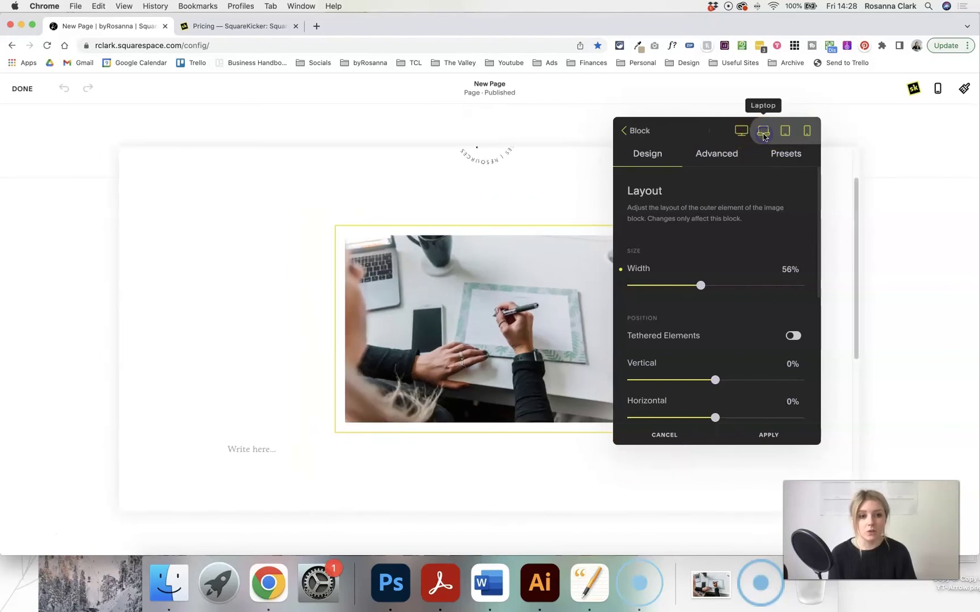
pyautogui.moveTo(703, 284); pyautogui.dragTo(743, 285)
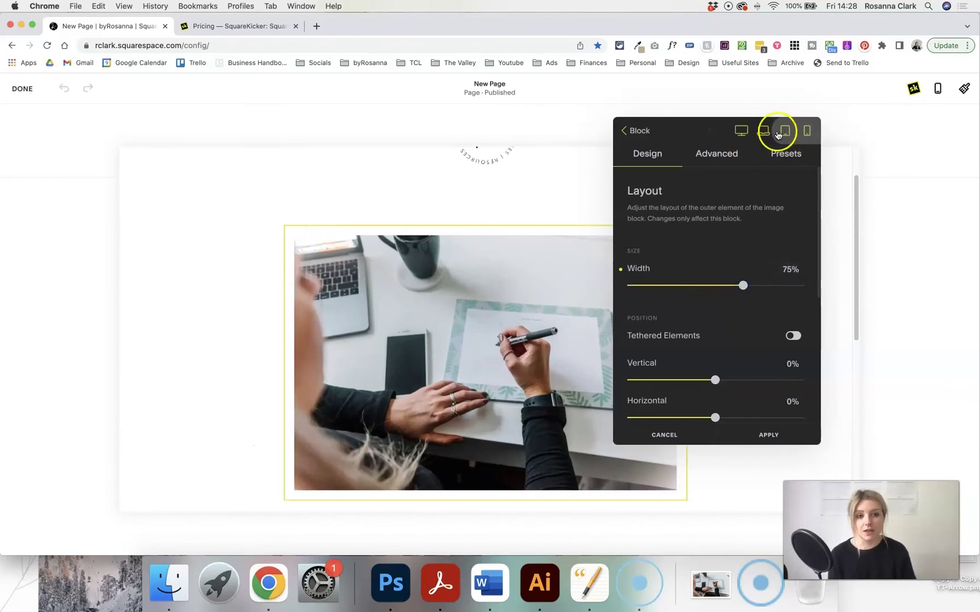
pyautogui.click(785, 133)
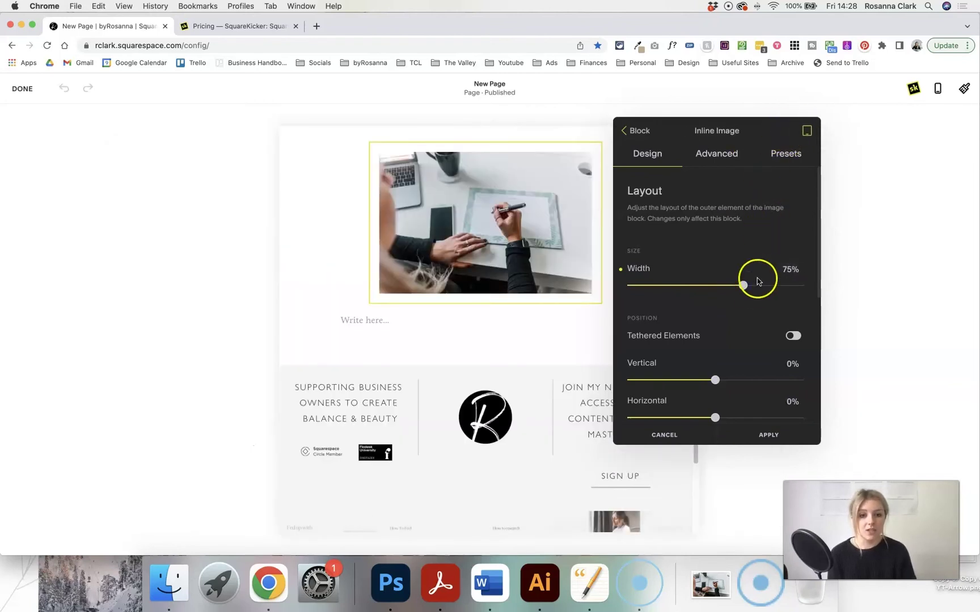
pyautogui.moveTo(743, 285); pyautogui.dragTo(698, 287)
# - Preview the phone view, set the desktop width to 68%, then cancel the changes
pyautogui.click(808, 130)
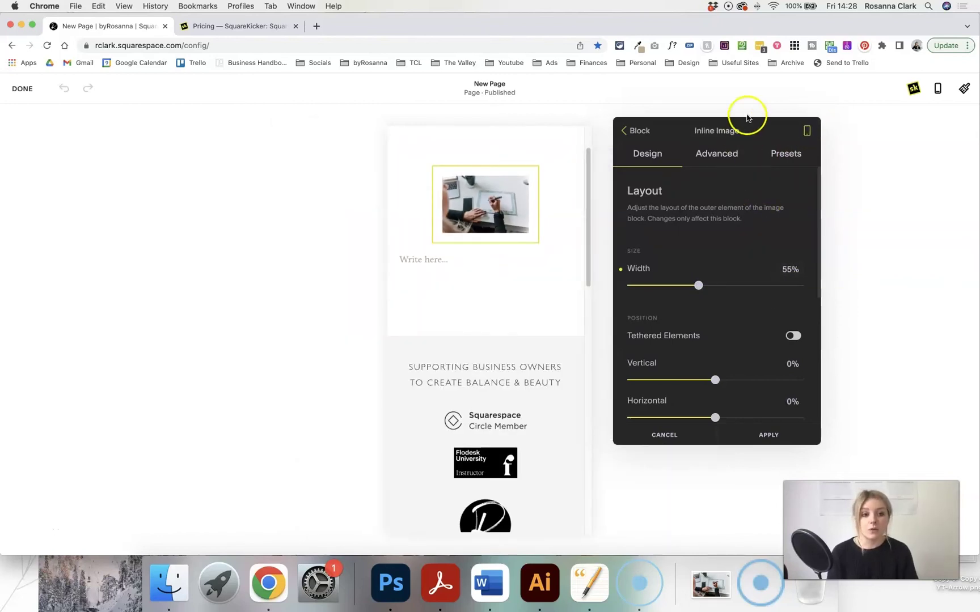
pyautogui.moveTo(807, 130)
pyautogui.click(741, 132)
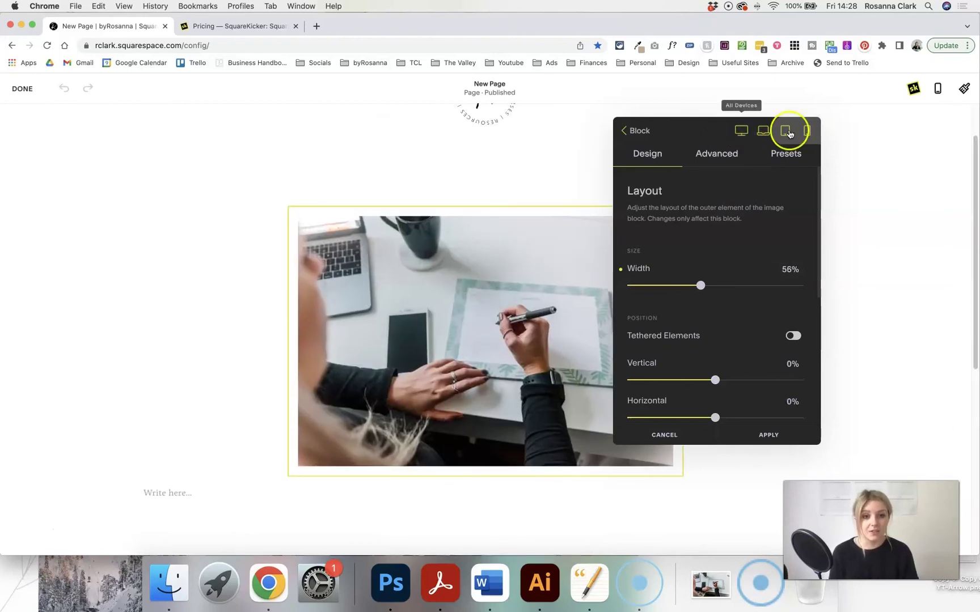
pyautogui.click(807, 131)
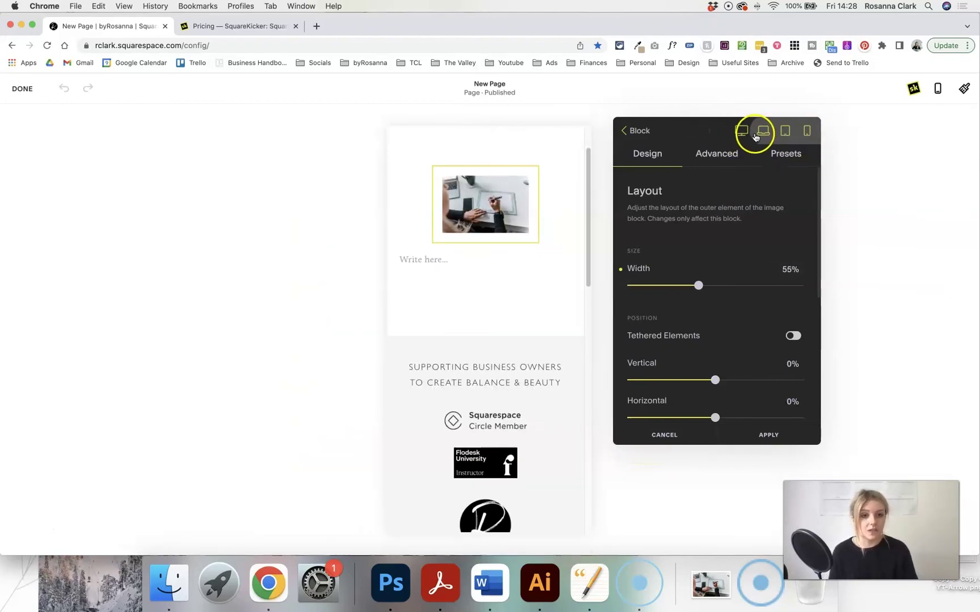
pyautogui.click(738, 132)
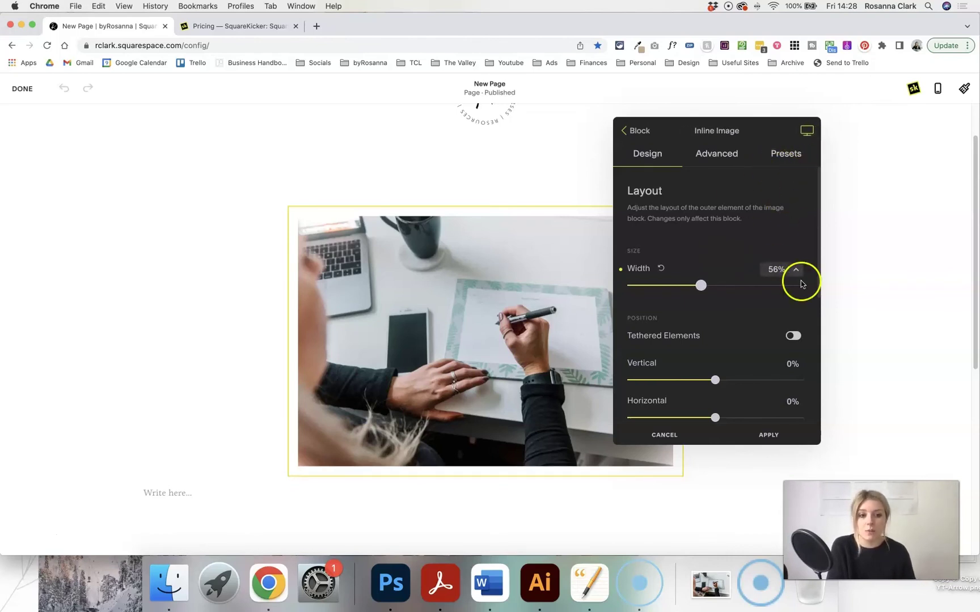
pyautogui.moveTo(702, 285); pyautogui.dragTo(727, 288)
pyautogui.click(805, 132)
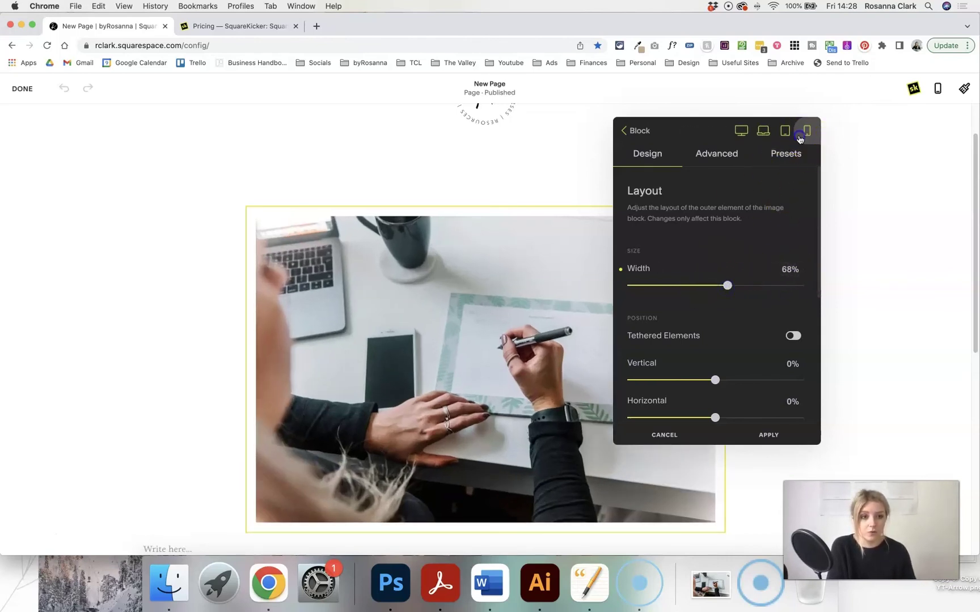
pyautogui.click(807, 131)
pyautogui.click(757, 136)
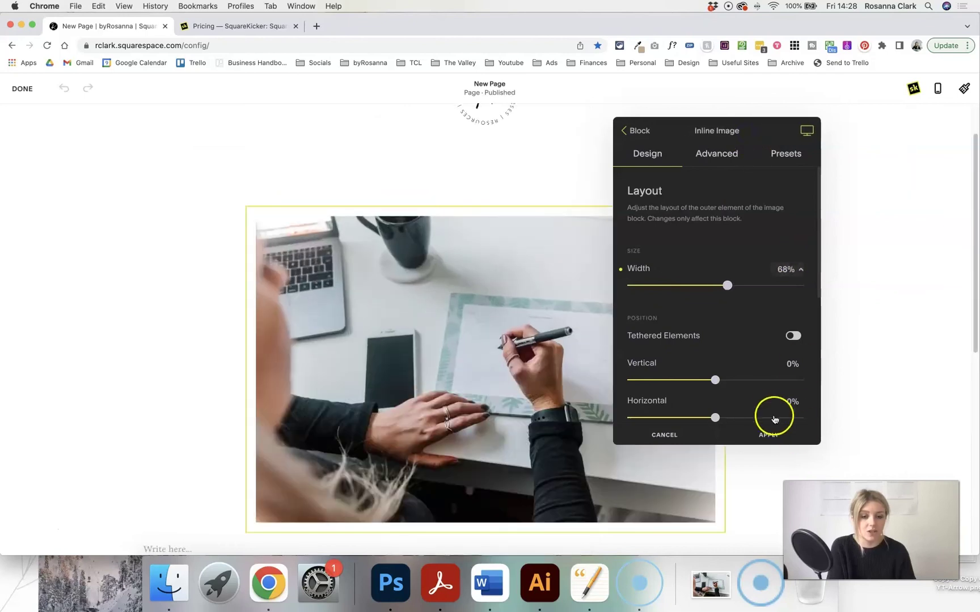
pyautogui.click(673, 434)
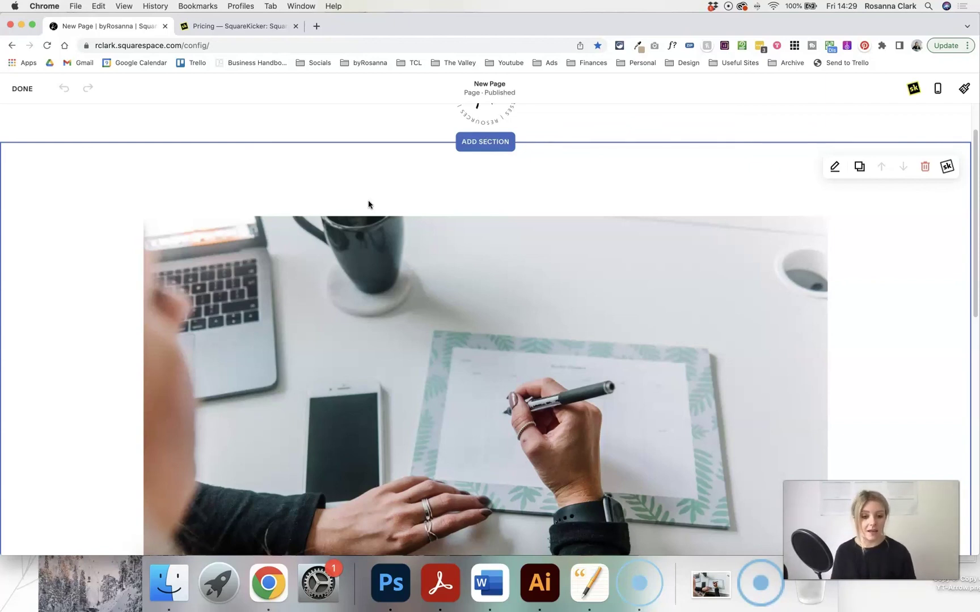
# - Drag the desk photo's image block to sit right of the placeholder text paragraph
pyautogui.moveTo(389, 208); pyautogui.dragTo(72, 334)
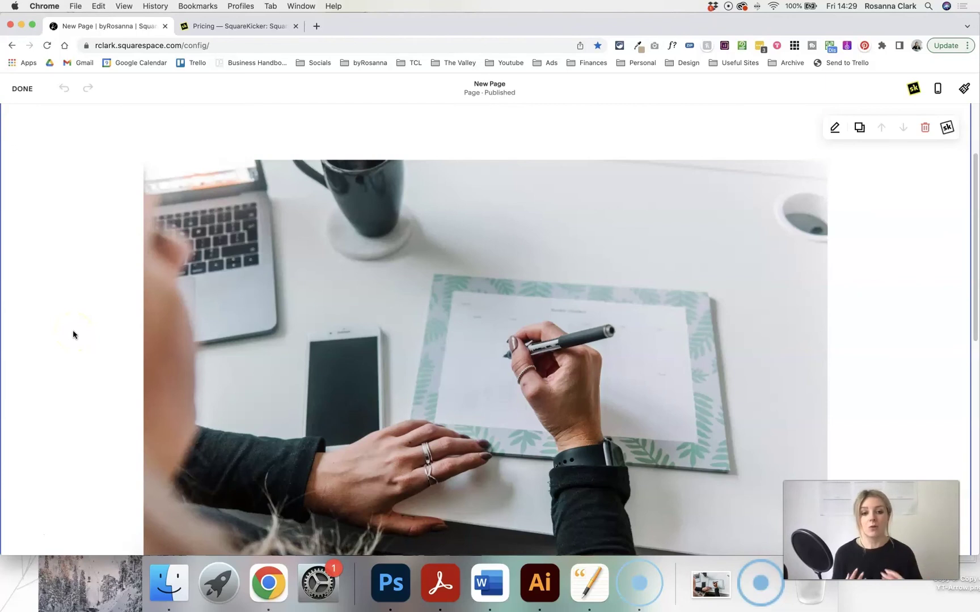
pyautogui.scroll(-3, 227, 341)
pyautogui.click(379, 344)
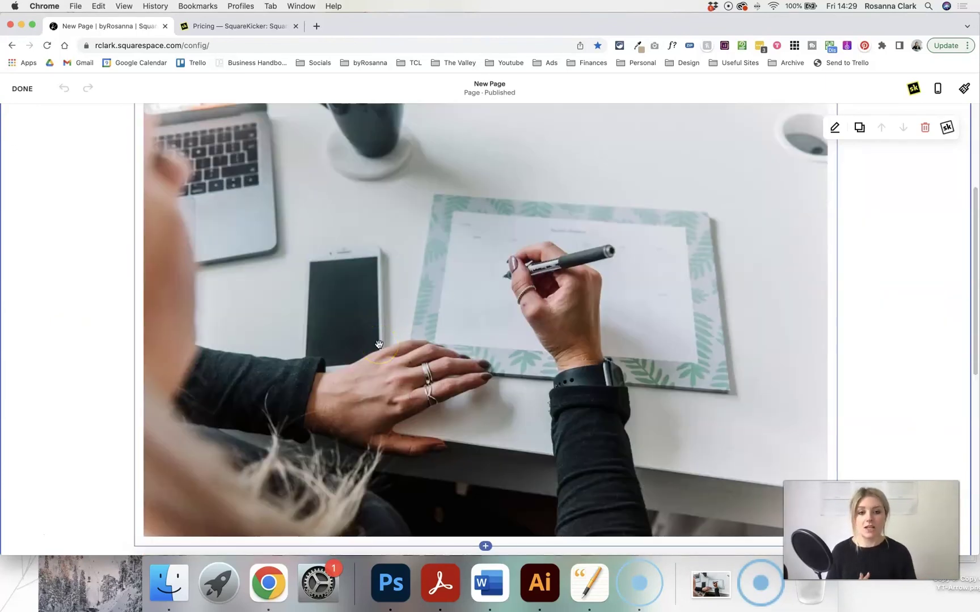
pyautogui.moveTo(379, 345); pyautogui.dragTo(428, 363)
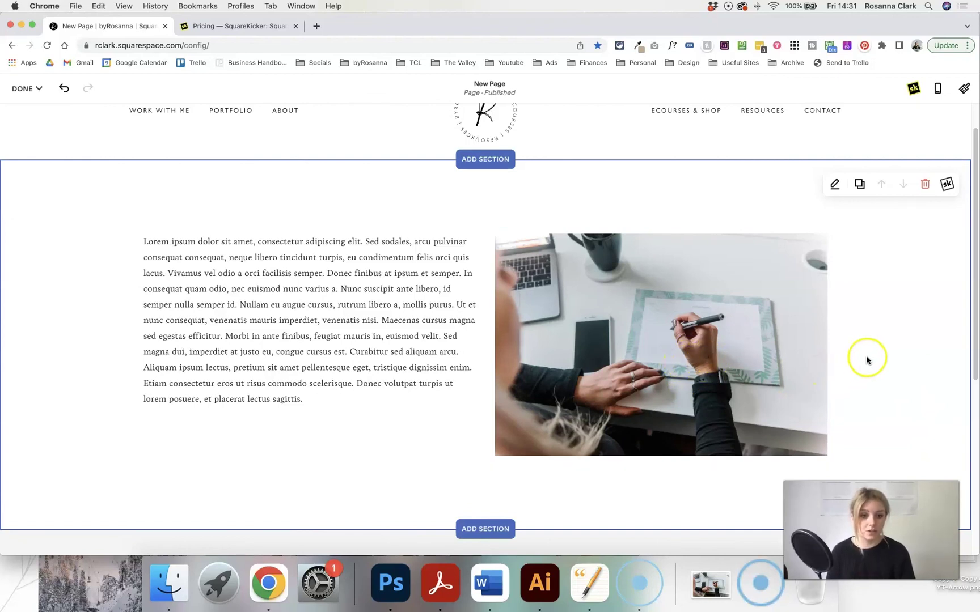
# - Drag the desk photo's bottom handle upward to crop it shorter, then reselect it
pyautogui.click(624, 284)
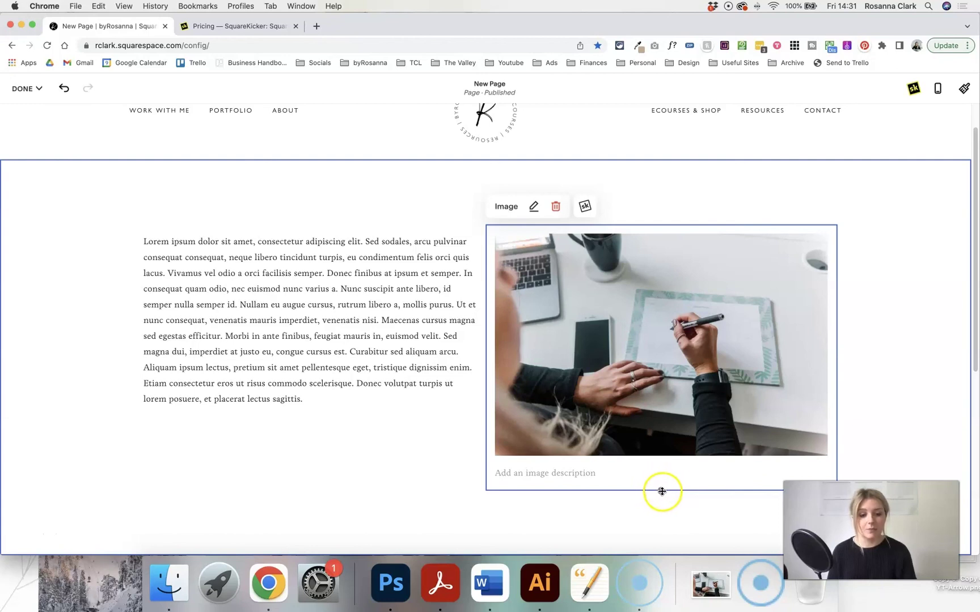
pyautogui.moveTo(662, 491); pyautogui.dragTo(657, 455)
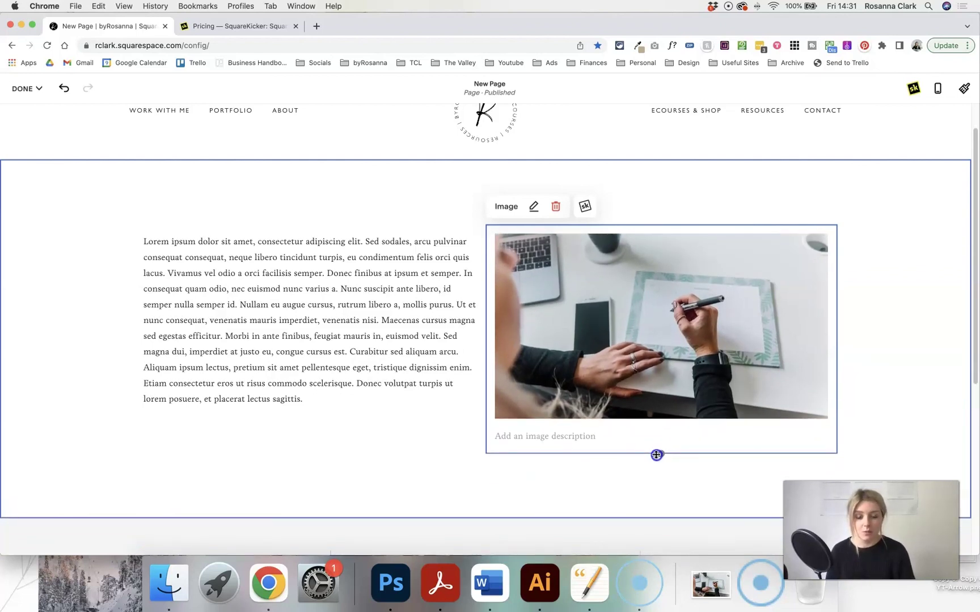
pyautogui.click(624, 475)
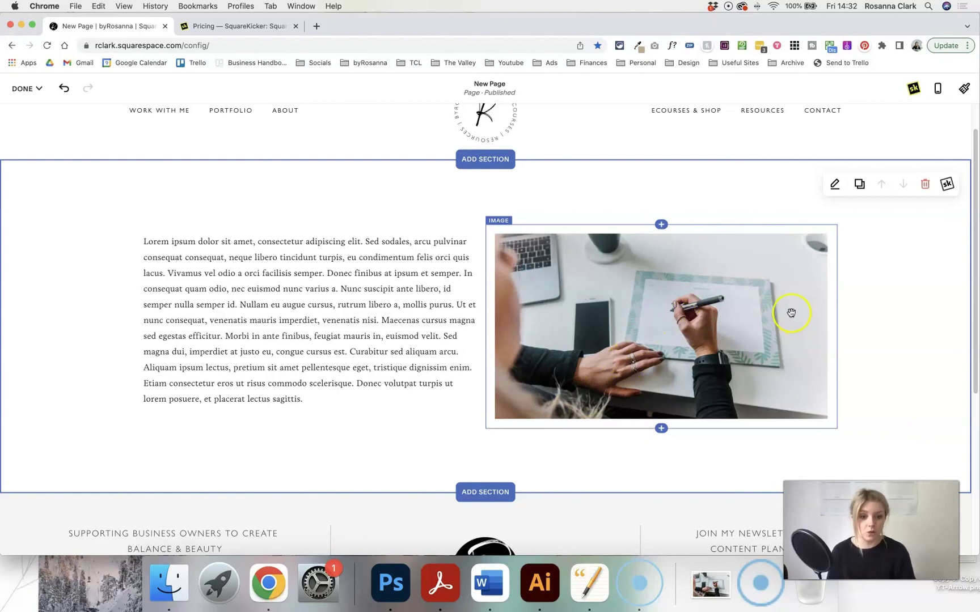
pyautogui.click(675, 391)
# - Stretch the photo back to nearly full height, then open test.jpg in the image editor
pyautogui.moveTo(661, 453); pyautogui.dragTo(663, 488)
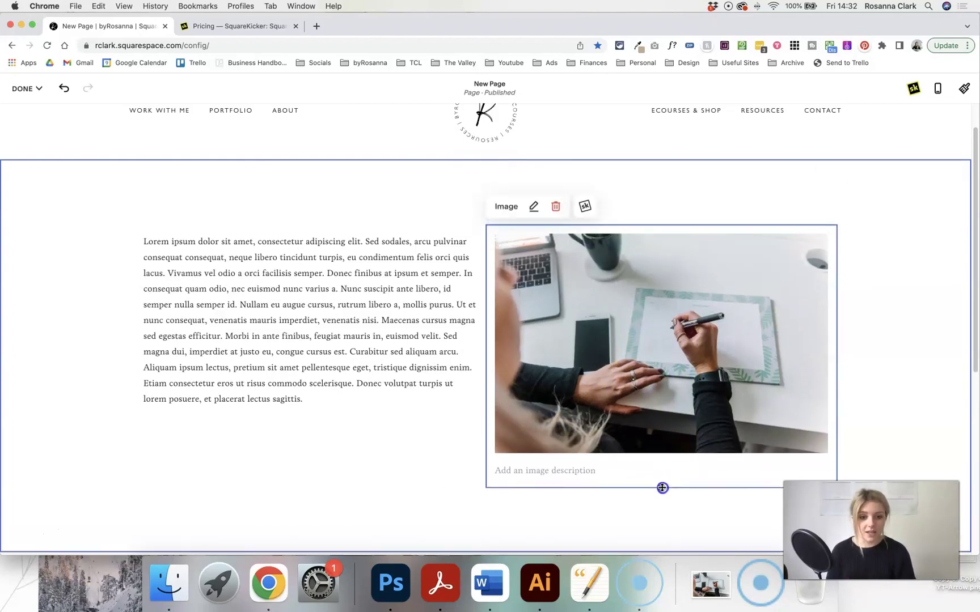
pyautogui.click(885, 392)
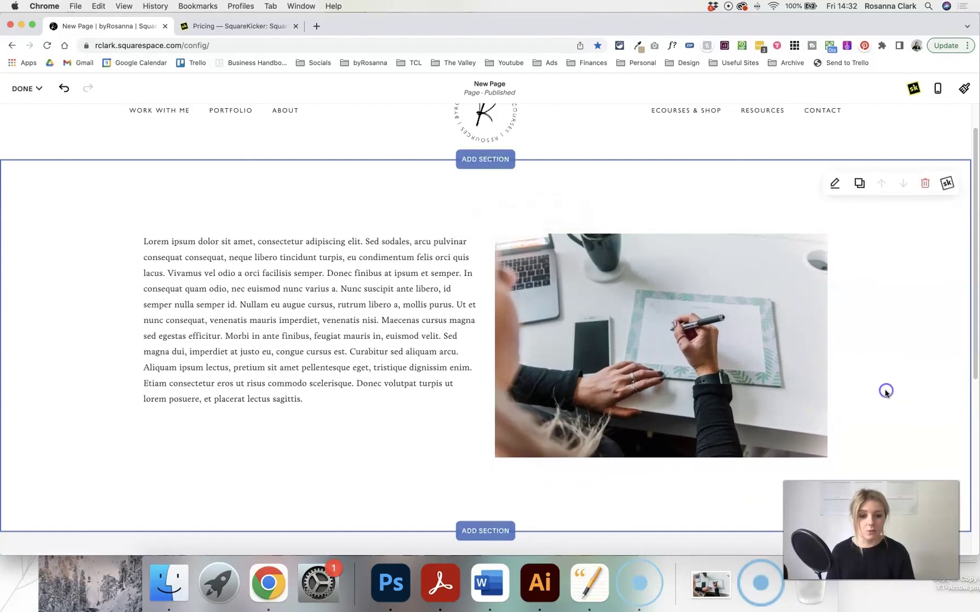
pyautogui.click(552, 245)
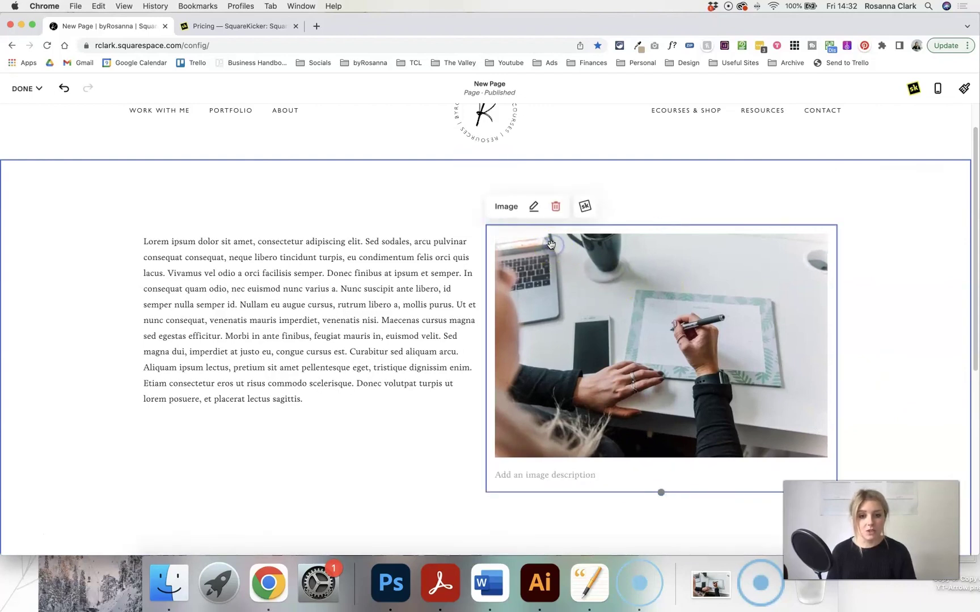
pyautogui.click(532, 209)
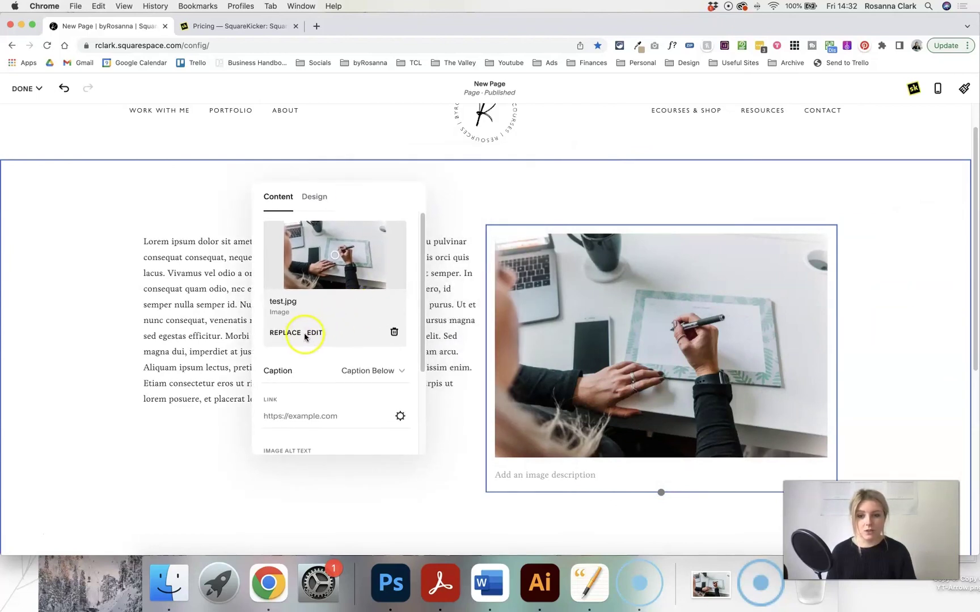
pyautogui.click(316, 334)
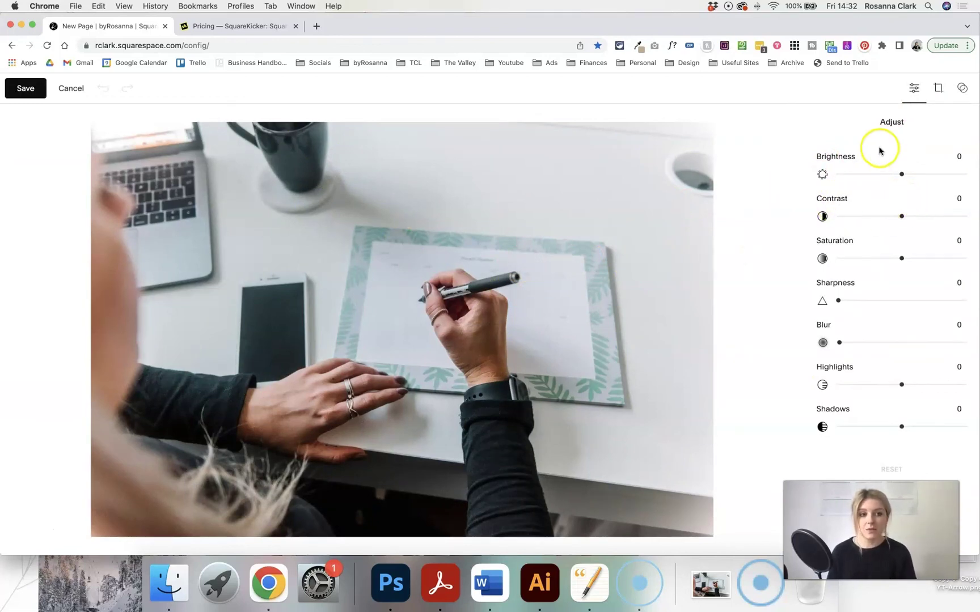
# - After trying free, 1:1, 3:4 and 4:3 crops, crop test.jpg to 16:9 and save it permanently
pyautogui.click(939, 92)
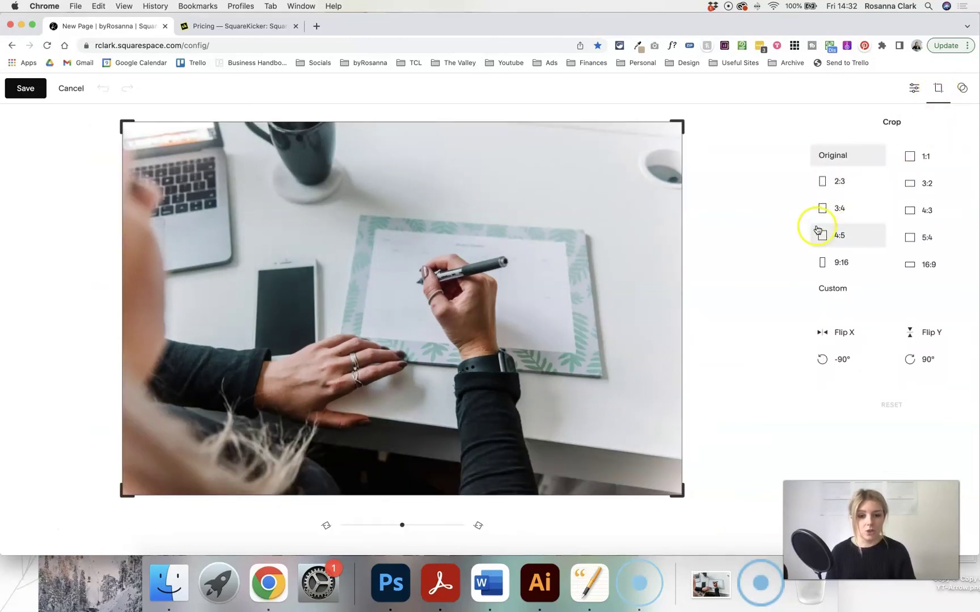
pyautogui.moveTo(669, 502); pyautogui.dragTo(711, 477)
pyautogui.click(927, 159)
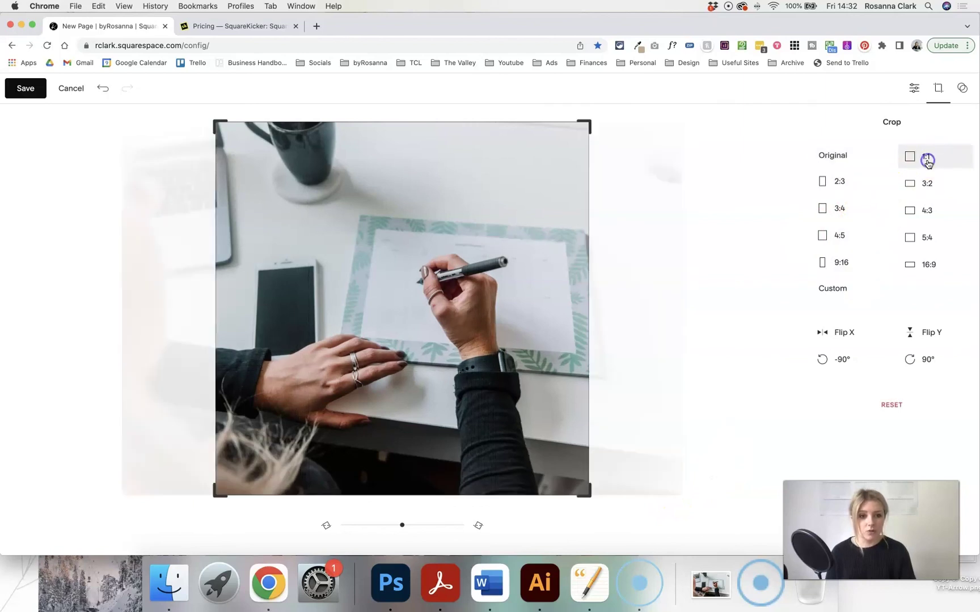
pyautogui.click(841, 207)
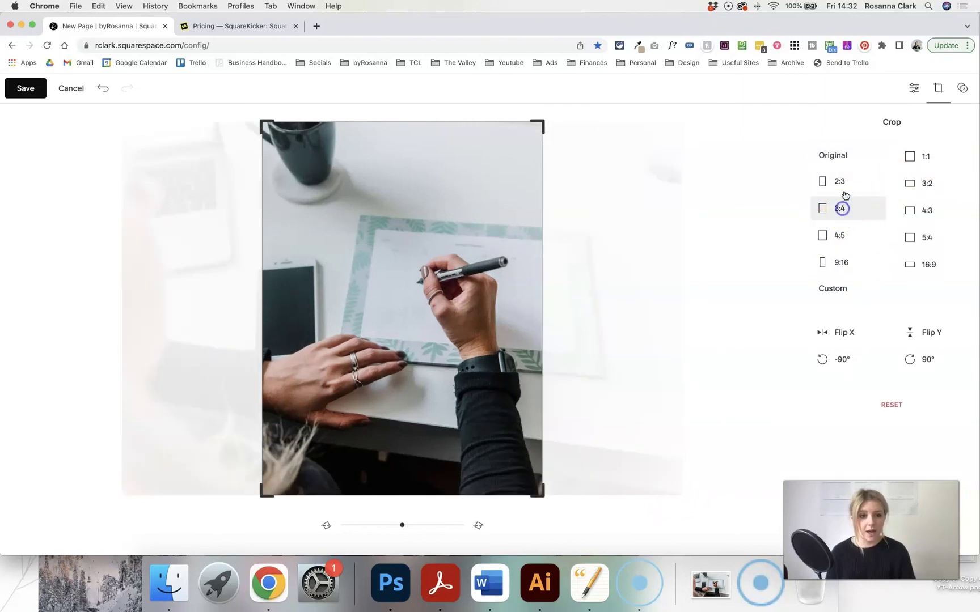
pyautogui.click(911, 214)
pyautogui.click(910, 262)
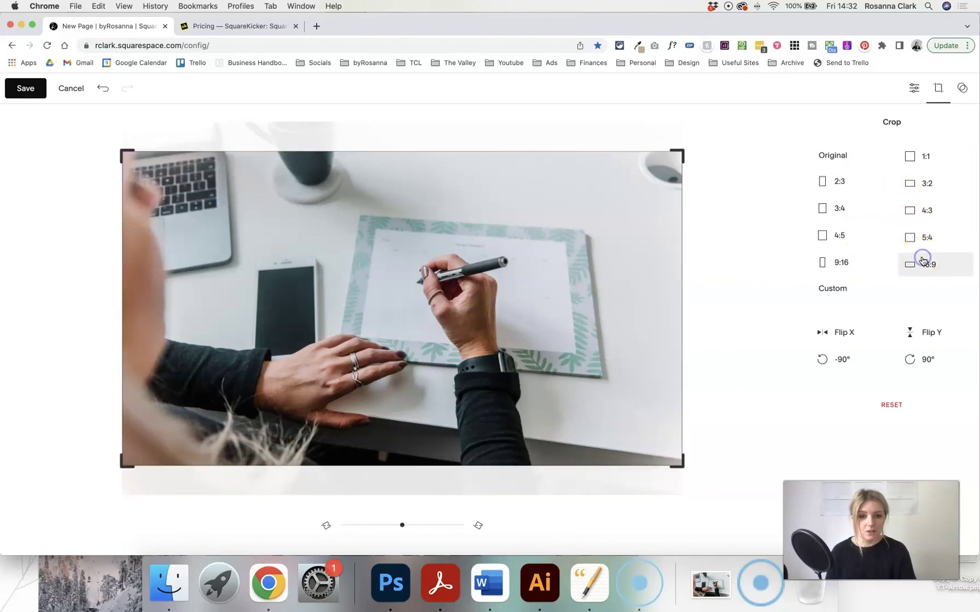
pyautogui.click(31, 90)
pyautogui.click(529, 339)
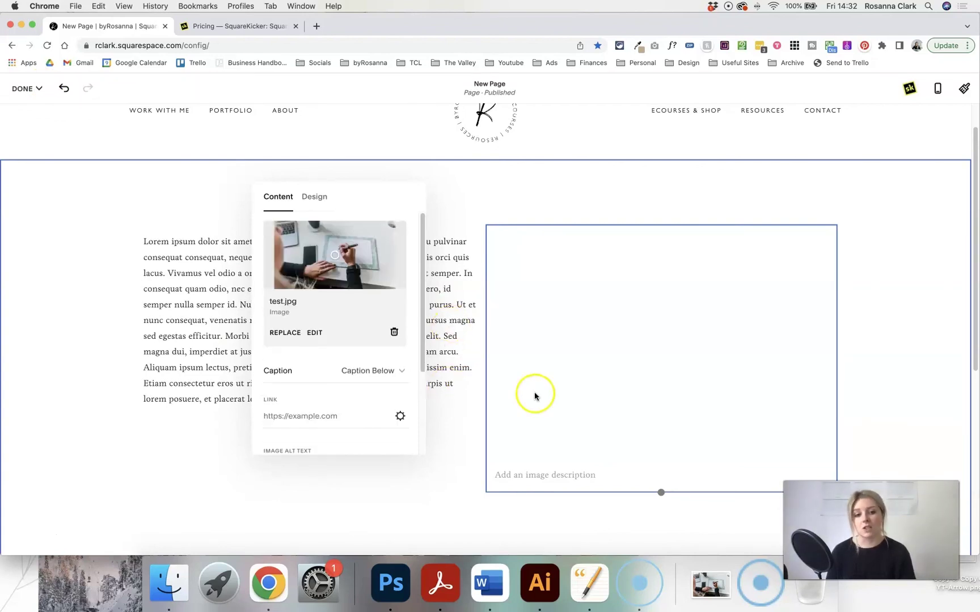
# - Close the image panel and drag the photo block's bottom handle up to shorten it
pyautogui.click(898, 378)
pyautogui.moveTo(666, 486); pyautogui.dragTo(656, 454)
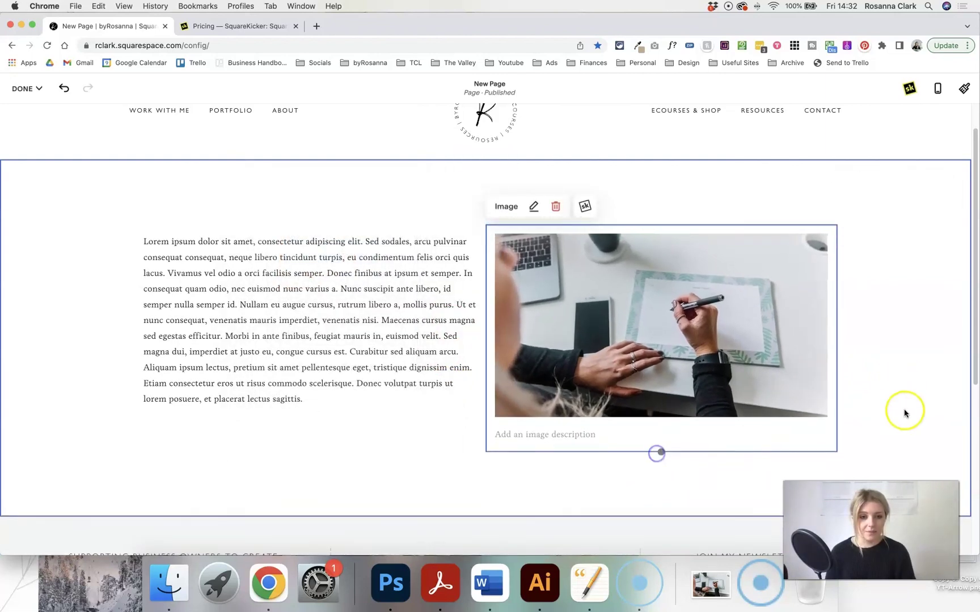
pyautogui.click(905, 411)
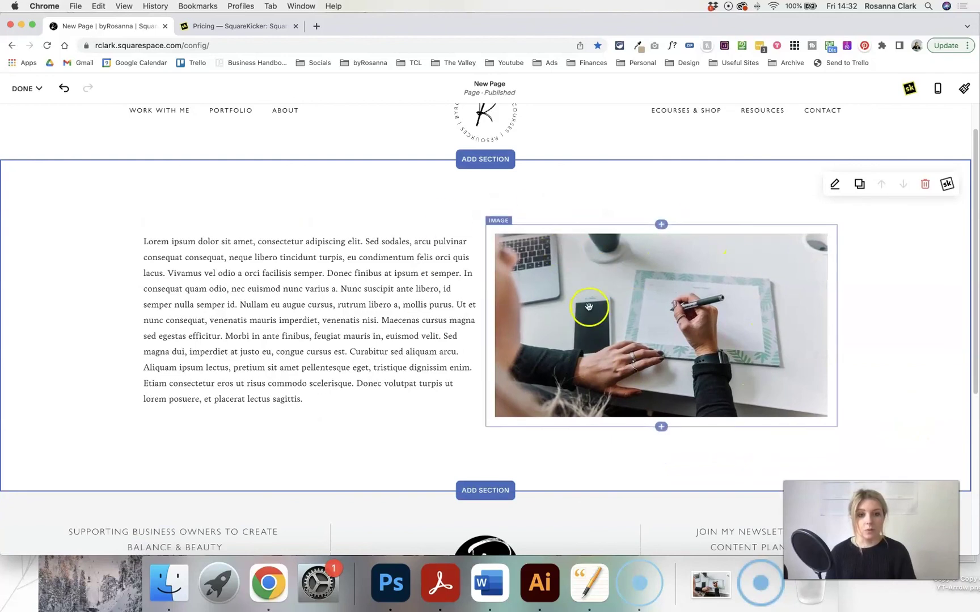